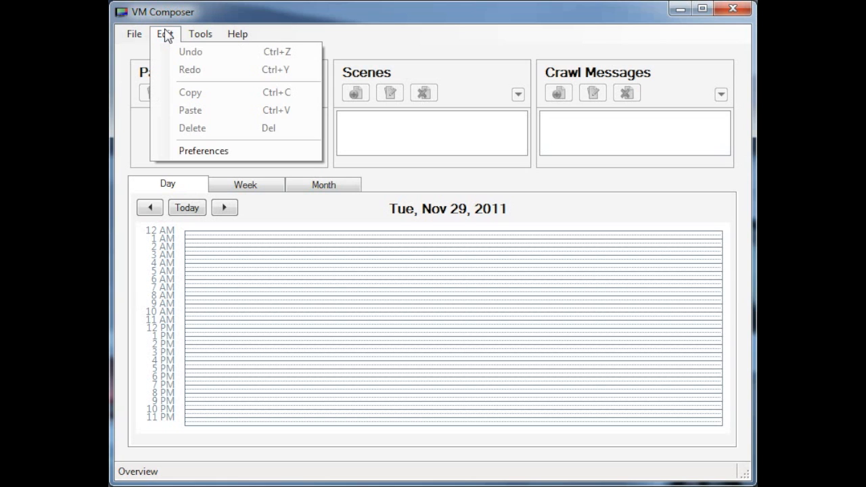
Set the application's user mode to Basic in the preferences.
{"action": "left_click", "coordinate": [224, 149]}
{"action": "left_click", "coordinate": [420, 156]}
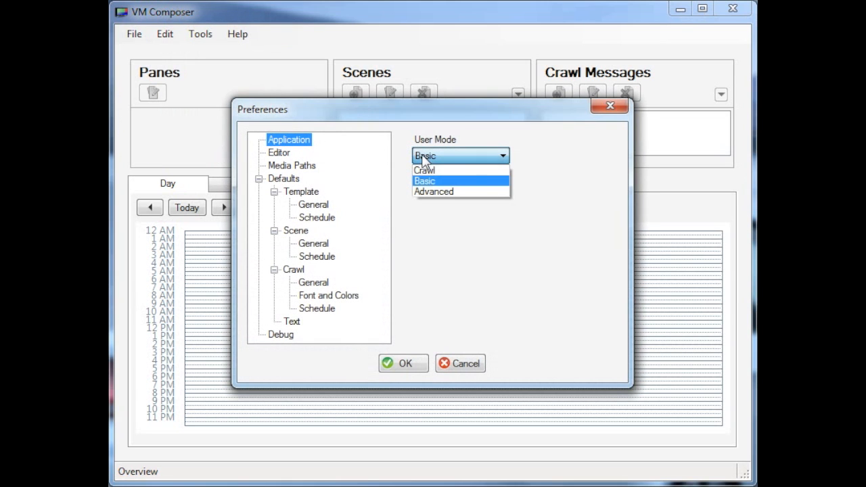
{"action": "left_click", "coordinate": [429, 182]}
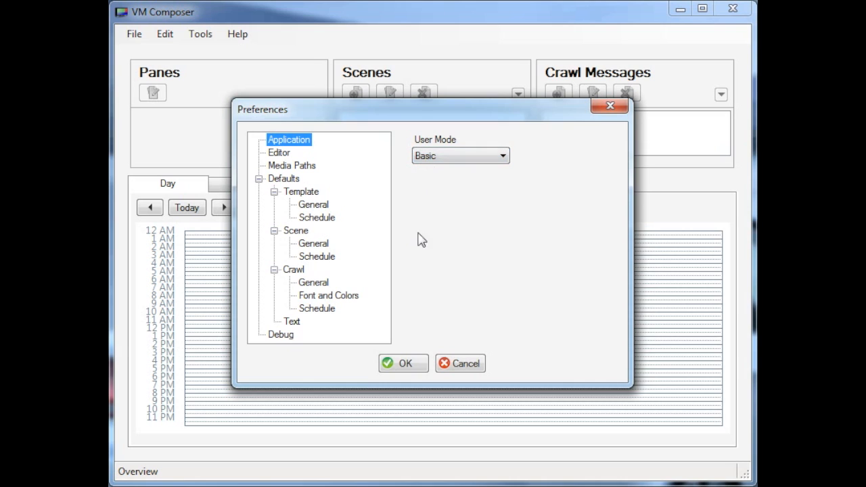
{"action": "left_click", "coordinate": [387, 366]}
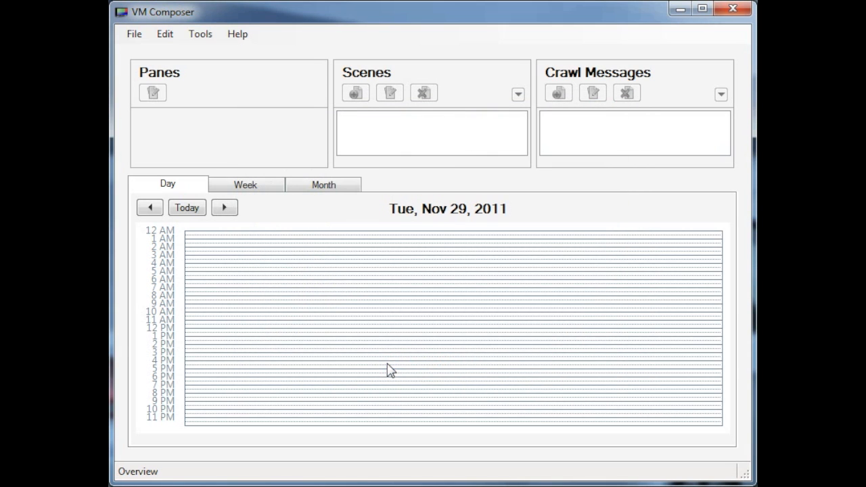
Create a new project named "Hotel Lobby" with the 1080i output video format.
{"action": "left_click", "coordinate": [135, 41]}
{"action": "left_click", "coordinate": [156, 51]}
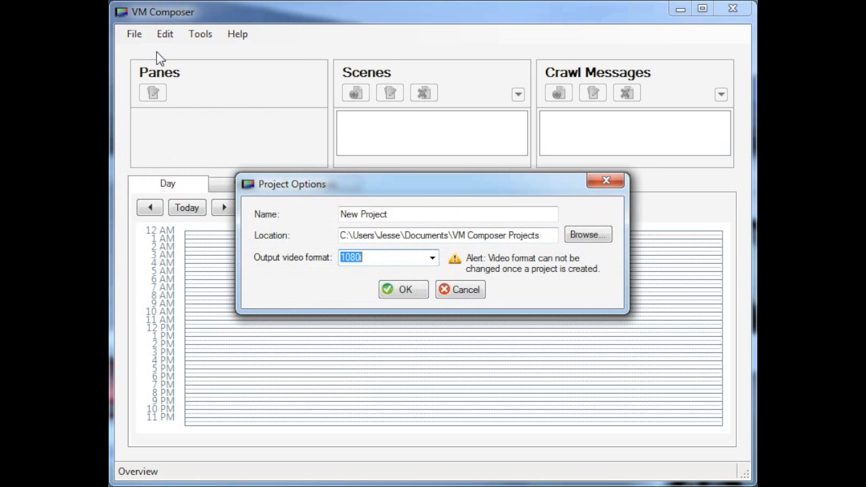
{"action": "left_click", "coordinate": [406, 214]}
{"action": "left_click_drag", "start_coordinate": [406, 214], "coordinate": [332, 211]}
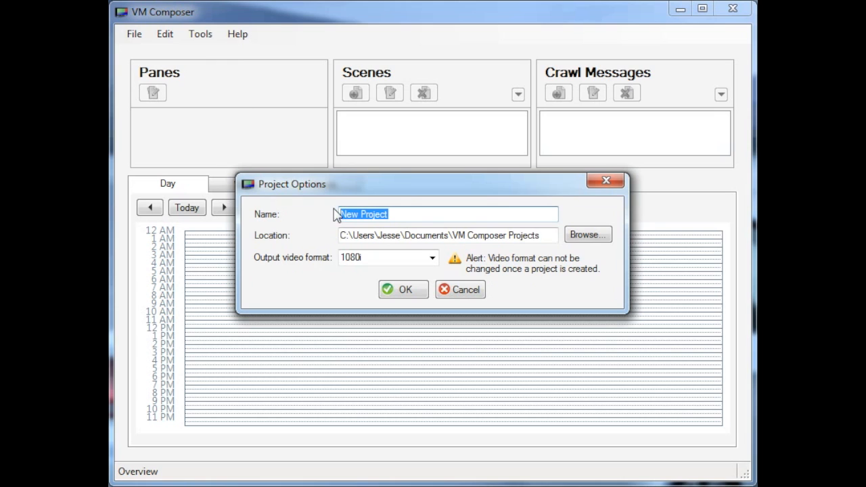
{"action": "type", "text": "Hotel Lobby"}
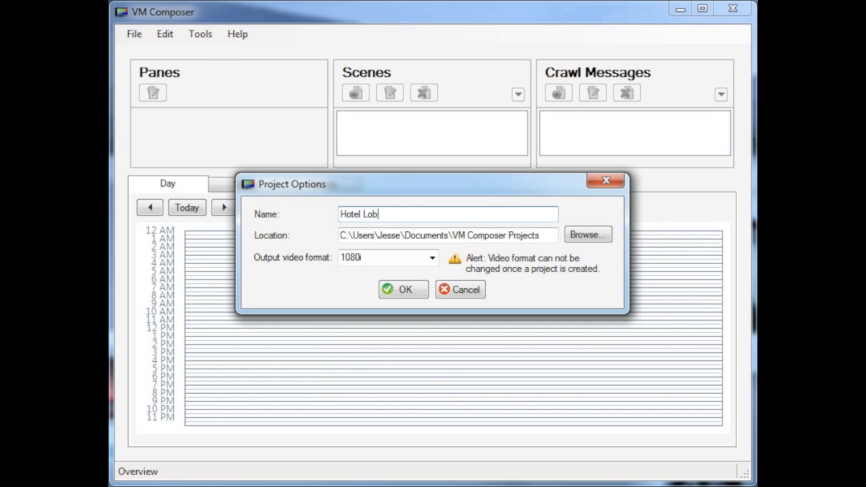
{"action": "left_click", "coordinate": [410, 288]}
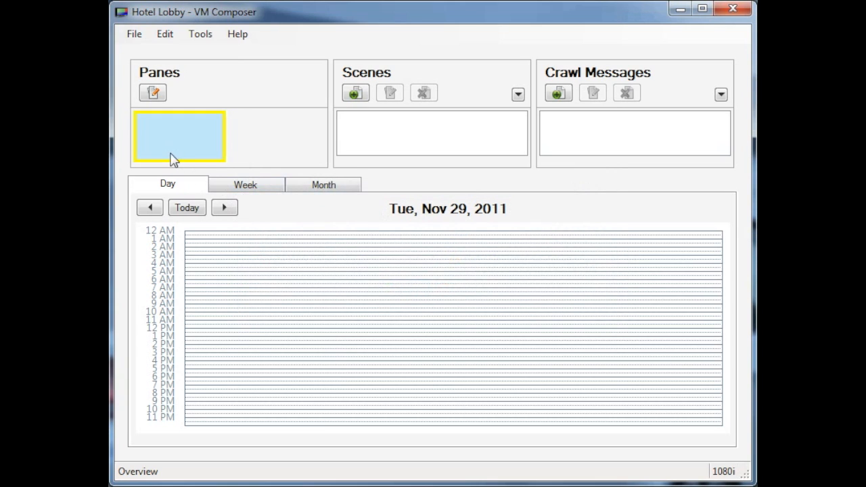
Apply the predefined layout of two side-by-side panes and resize them to about 704 x 1080 and 1216 x 1080.
{"action": "left_click", "coordinate": [155, 99]}
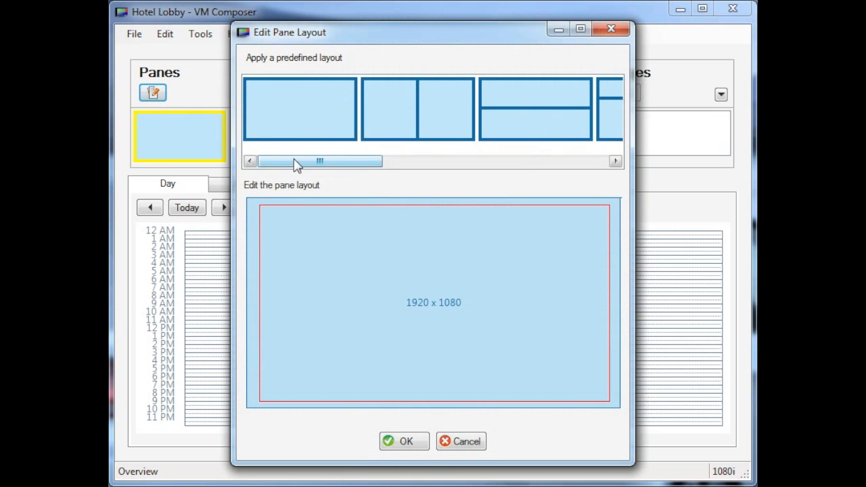
{"action": "left_click_drag", "start_coordinate": [296, 166], "coordinate": [266, 177]}
{"action": "left_click", "coordinate": [423, 116]}
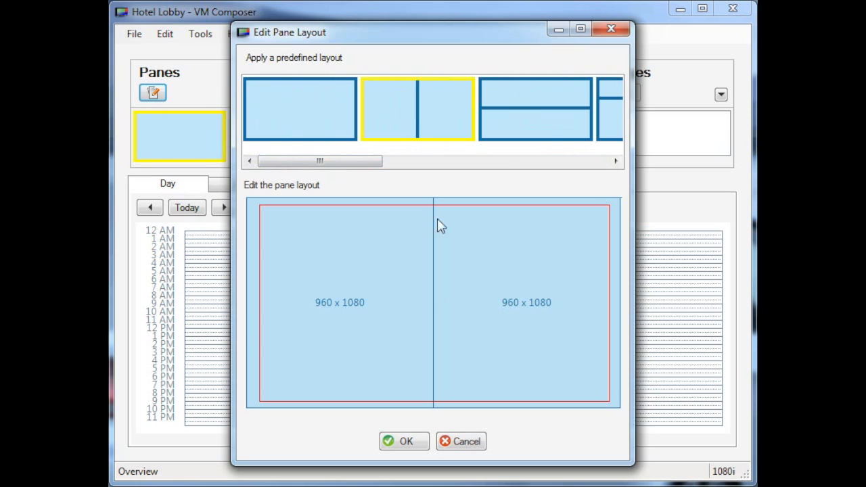
{"action": "left_click_drag", "start_coordinate": [435, 286], "coordinate": [385, 296]}
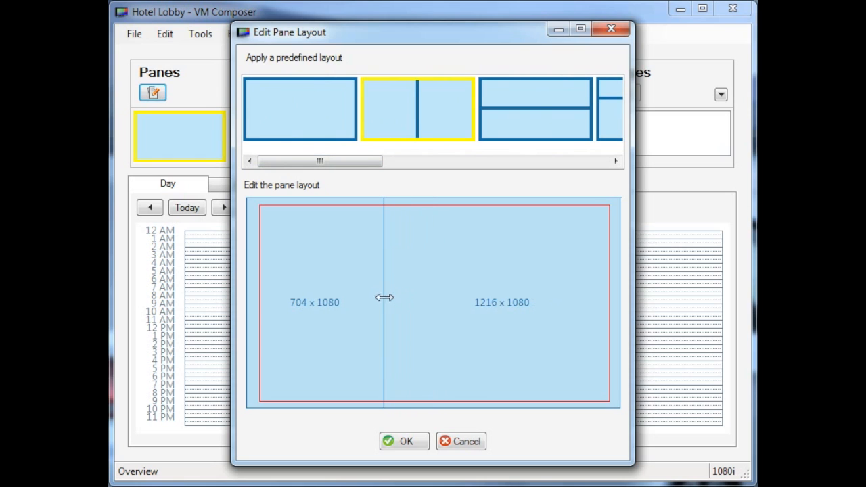
Try splitting the wider pane vertically into parts about 832 and 384 pixels wide, and delete the narrower part.
{"action": "right_click", "coordinate": [478, 306]}
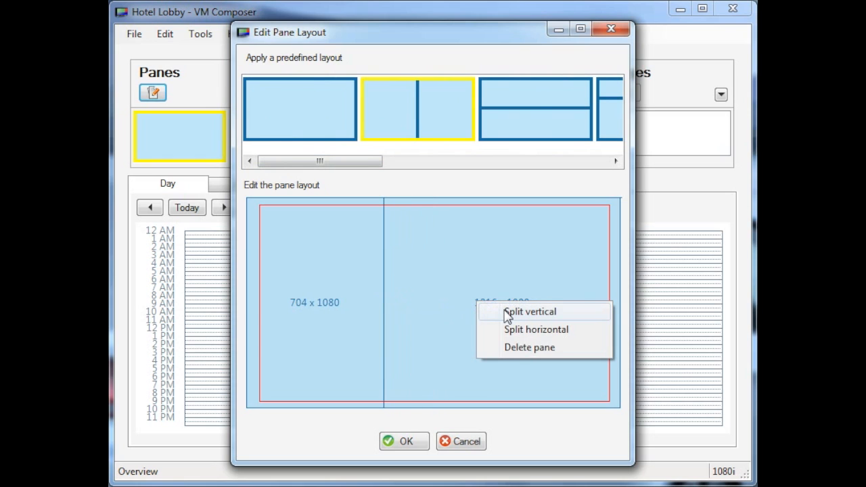
{"action": "left_click", "coordinate": [503, 311]}
{"action": "left_click_drag", "start_coordinate": [503, 311], "coordinate": [545, 312]}
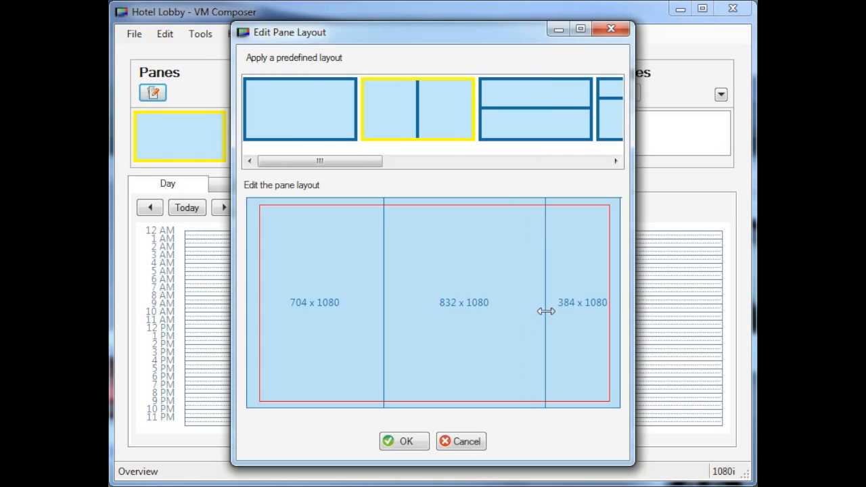
{"action": "right_click", "coordinate": [575, 313]}
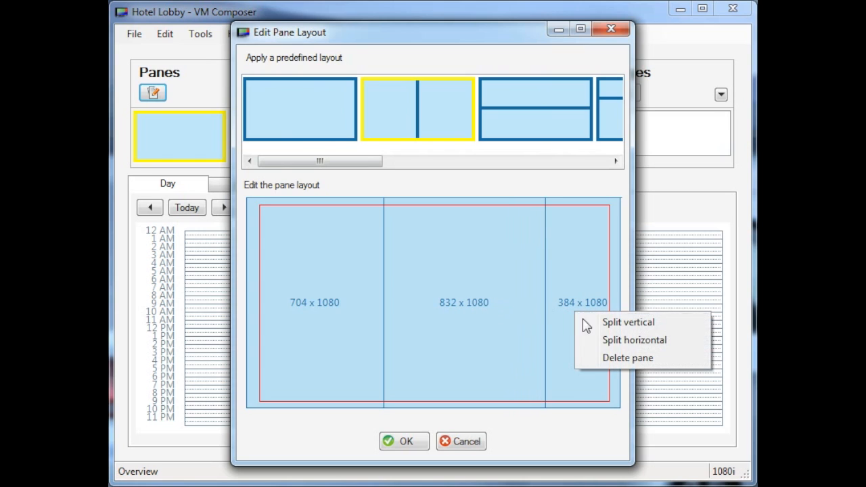
{"action": "left_click", "coordinate": [612, 358]}
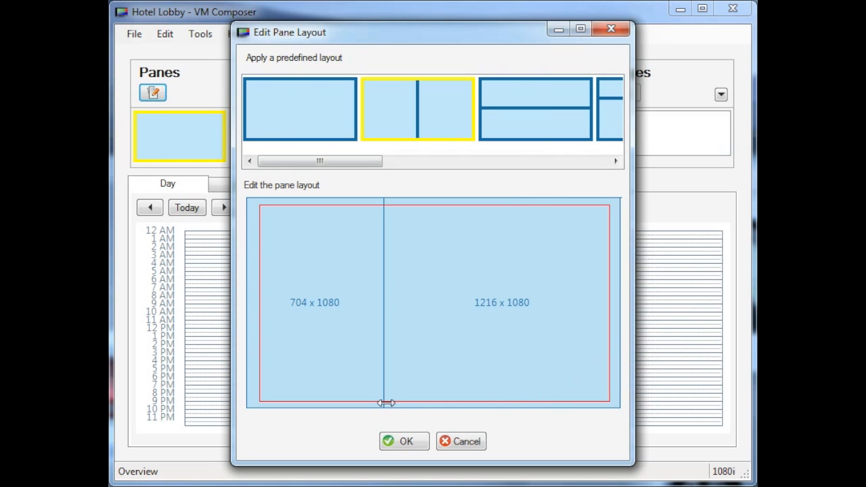
Accept the two-pane layout and select the narrow left pane of the project.
{"action": "left_click", "coordinate": [404, 441]}
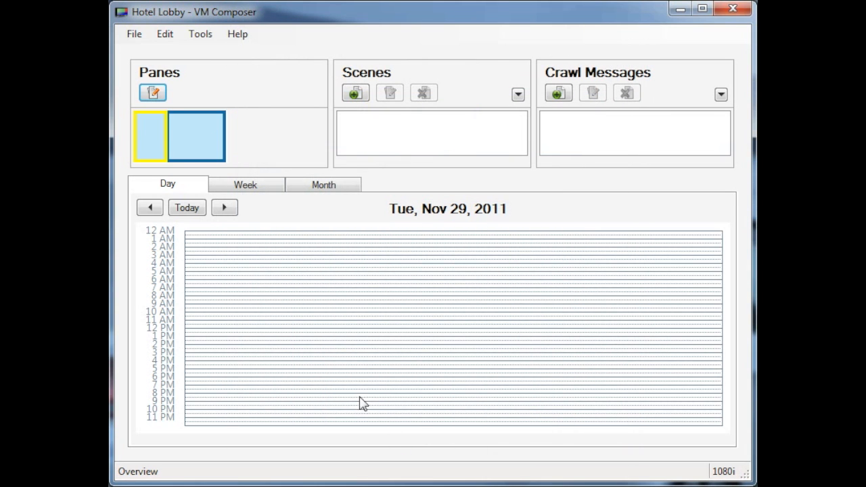
{"action": "left_click", "coordinate": [200, 147]}
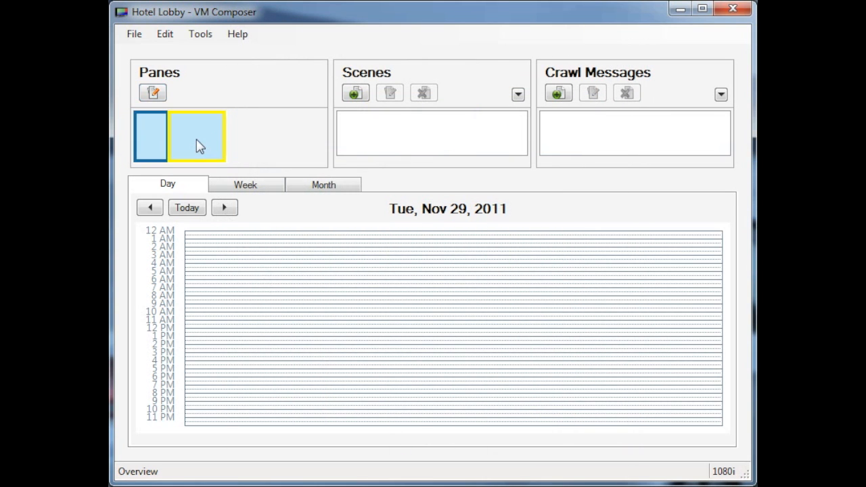
{"action": "left_click", "coordinate": [163, 146]}
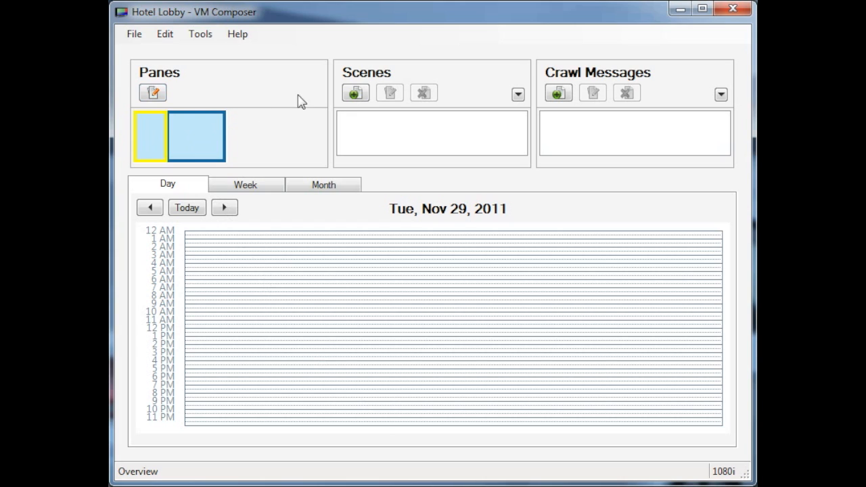
Add a scene to the left pane and name it "Today's Events".
{"action": "left_click", "coordinate": [355, 95]}
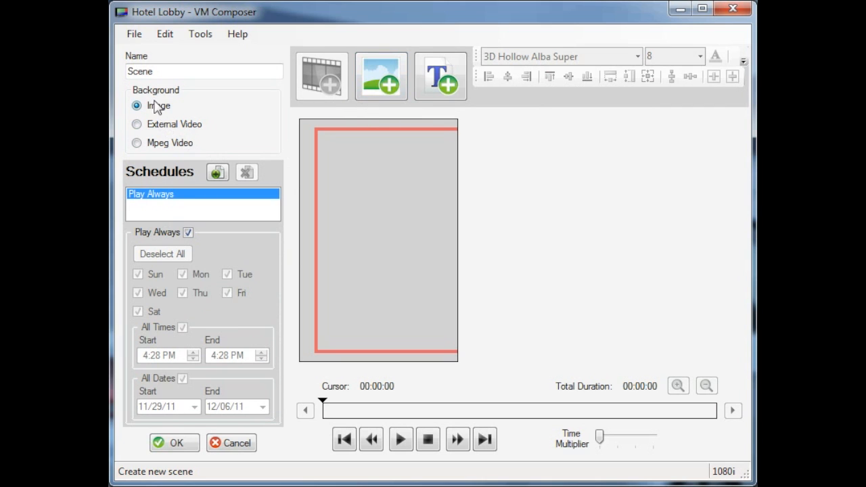
{"action": "double_click", "coordinate": [154, 71]}
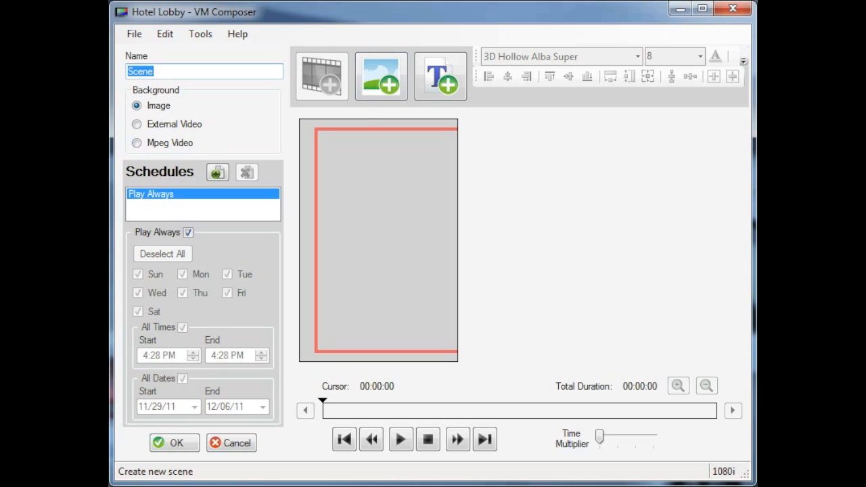
{"action": "type", "text": "Today's Events"}
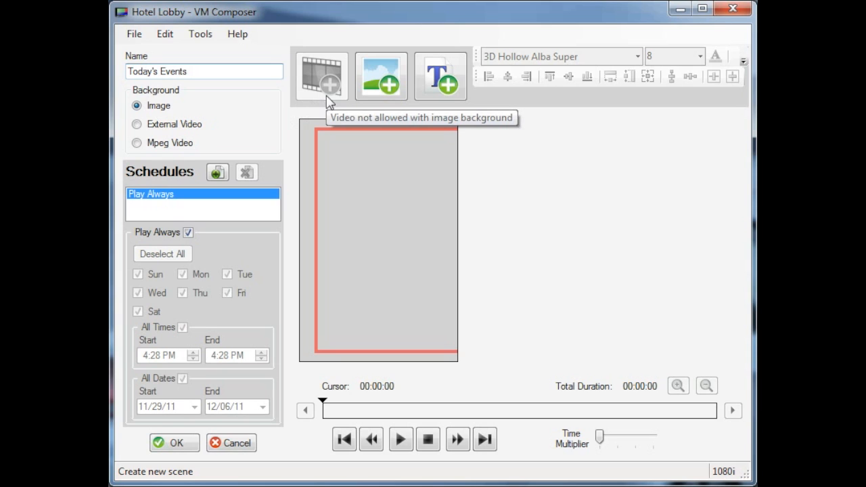
Load Abstract AA-1A from the Abstract images folder as the source of a new image for the scene.
{"action": "left_click", "coordinate": [397, 93]}
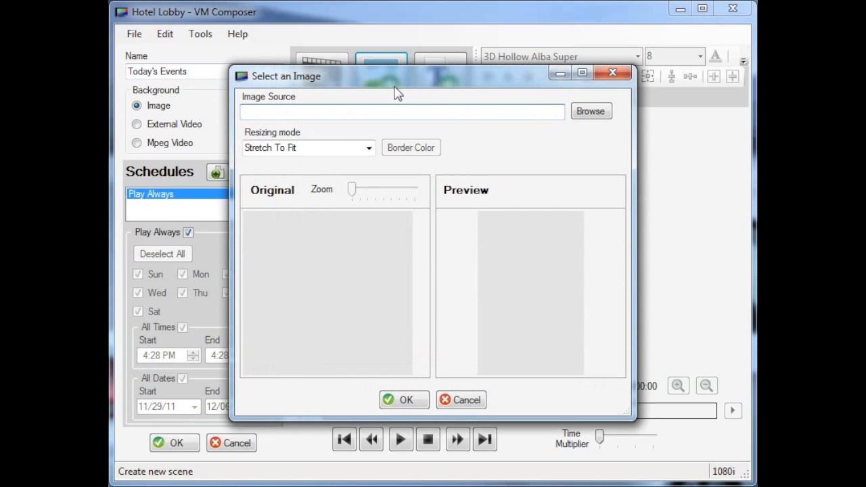
{"action": "left_click", "coordinate": [590, 112]}
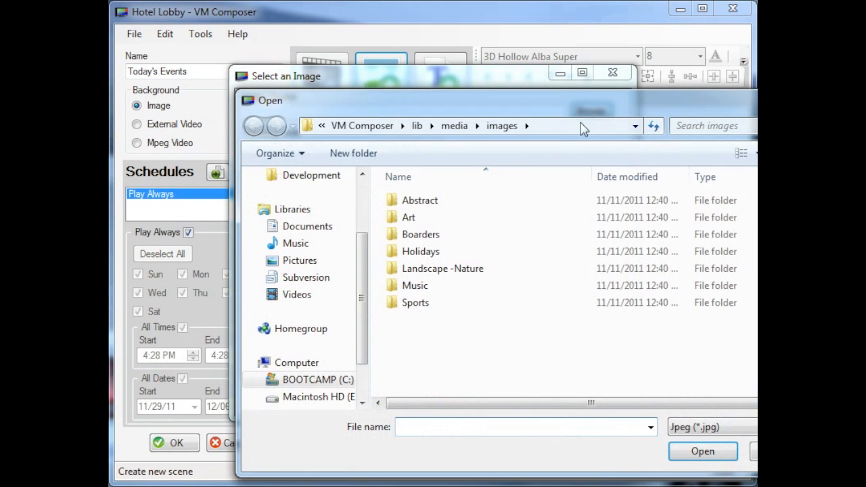
{"action": "double_click", "coordinate": [421, 201]}
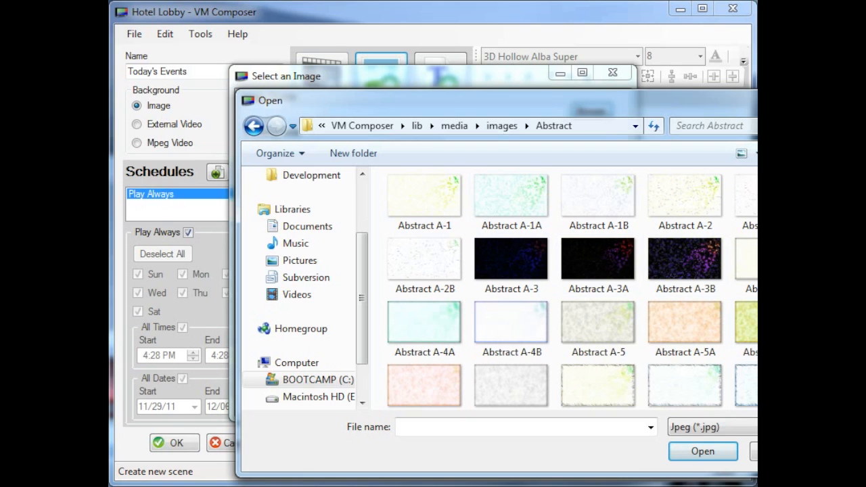
{"action": "scroll", "coordinate": [572, 287], "scroll_direction": "down", "scroll_amount": 8}
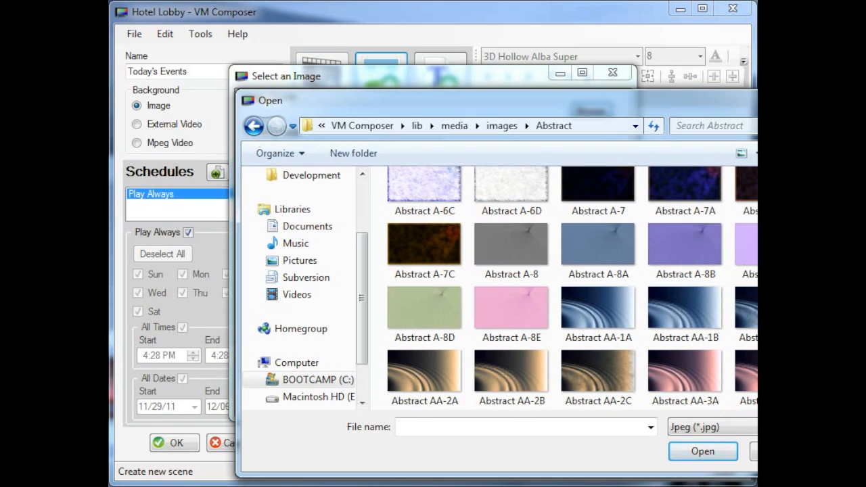
{"action": "left_click", "coordinate": [599, 305]}
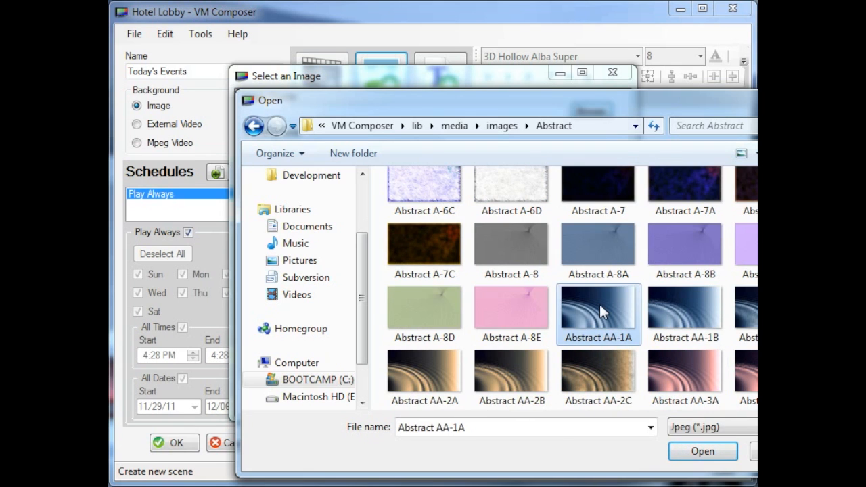
{"action": "left_click", "coordinate": [699, 451]}
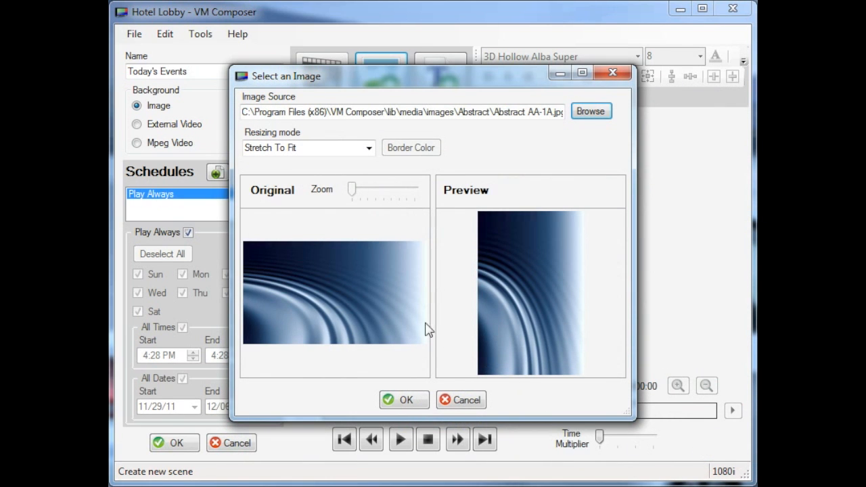
Try the Stretch To Fit resizing mode on the image, and Preserve Aspect Ratio with a dark blue border color.
{"action": "left_click", "coordinate": [368, 149]}
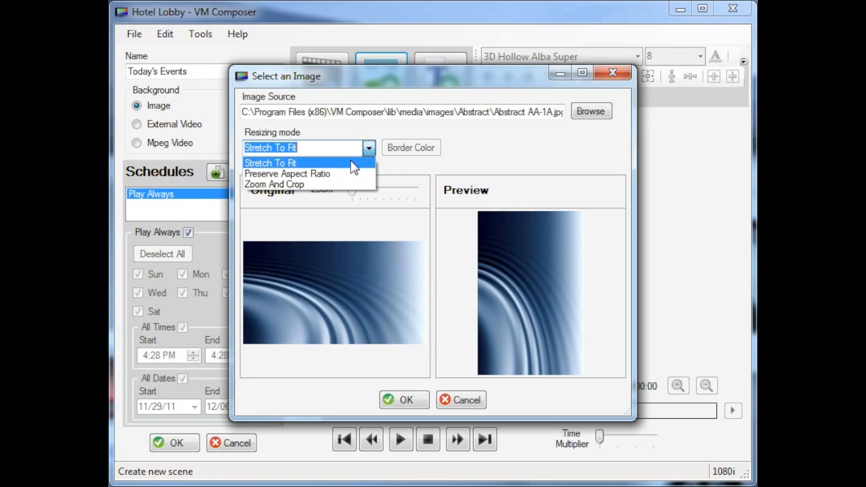
{"action": "left_click", "coordinate": [351, 162]}
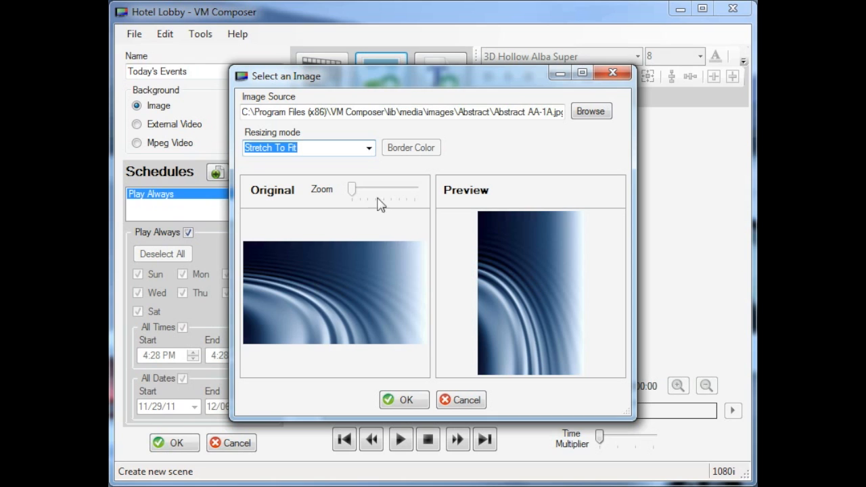
{"action": "left_click", "coordinate": [368, 148]}
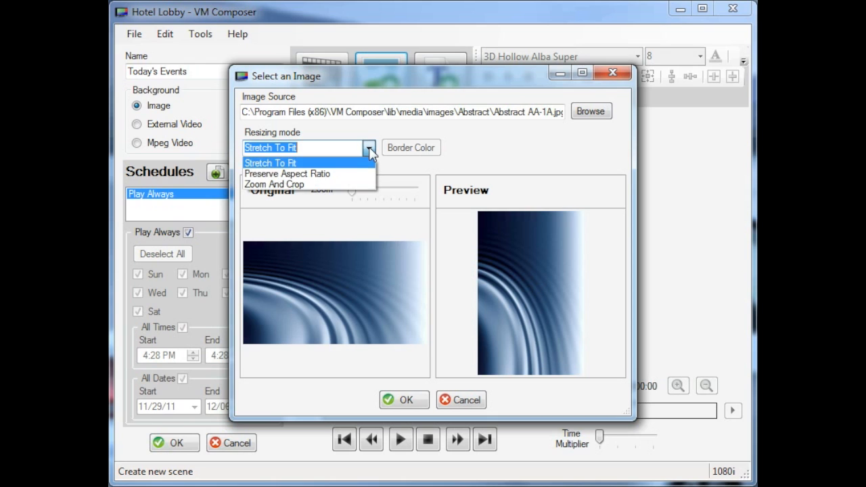
{"action": "left_click", "coordinate": [336, 174]}
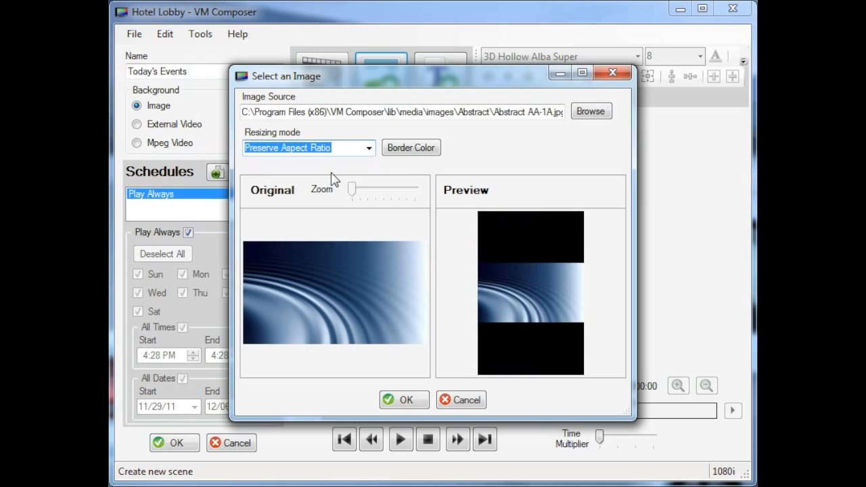
{"action": "left_click", "coordinate": [407, 150]}
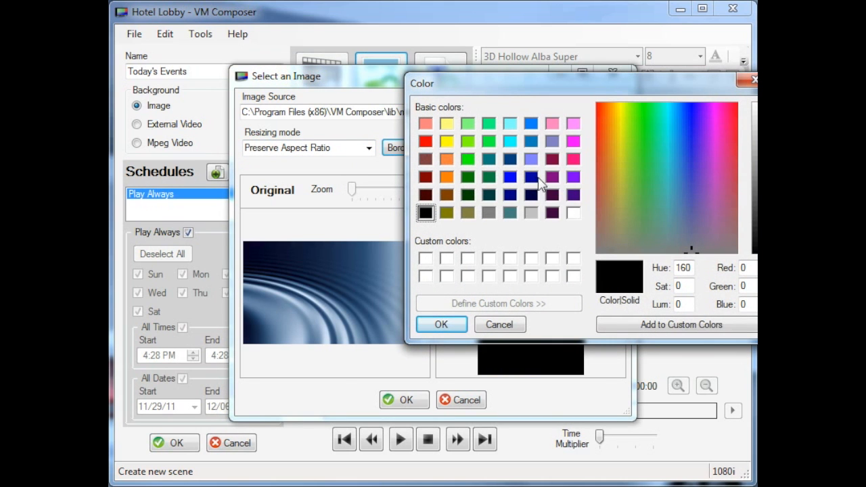
{"action": "left_click", "coordinate": [532, 178]}
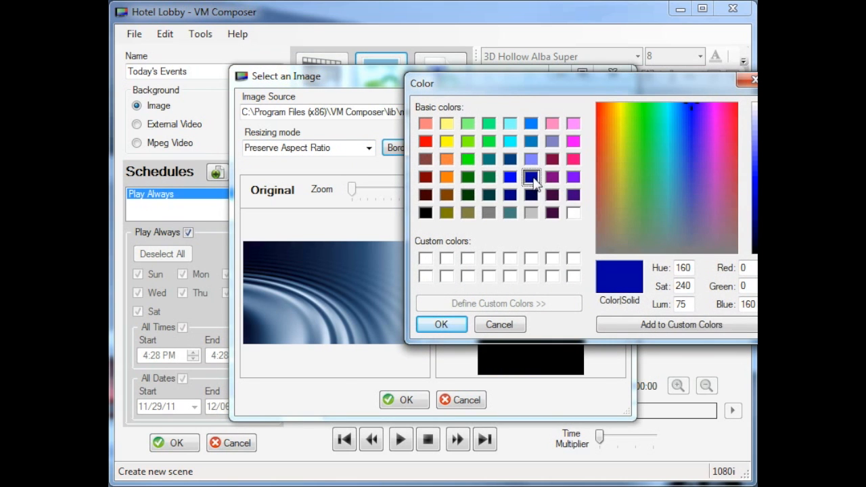
{"action": "left_click", "coordinate": [442, 325]}
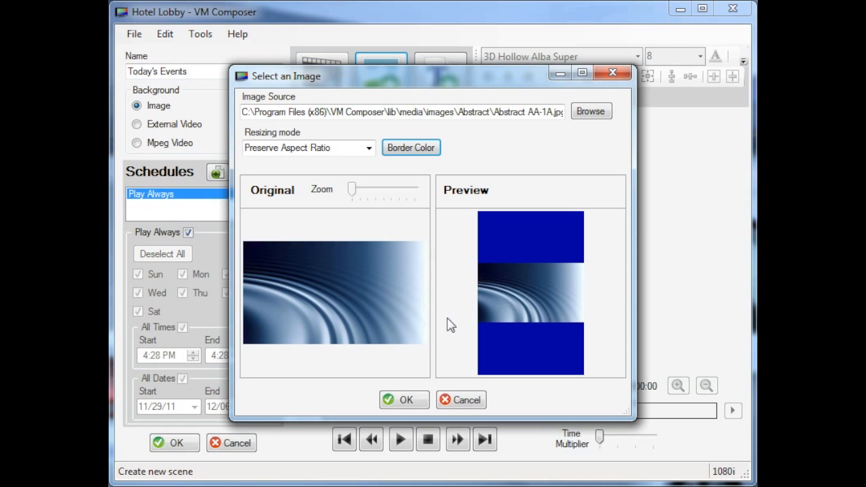
Set the image's resizing mode to Zoom And Crop and move the crop frame to the middle of the original image.
{"action": "left_click", "coordinate": [368, 150]}
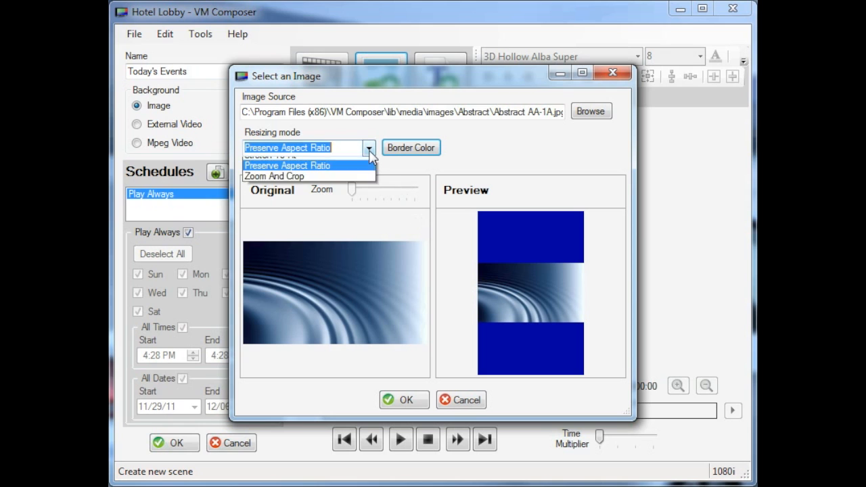
{"action": "left_click", "coordinate": [325, 185]}
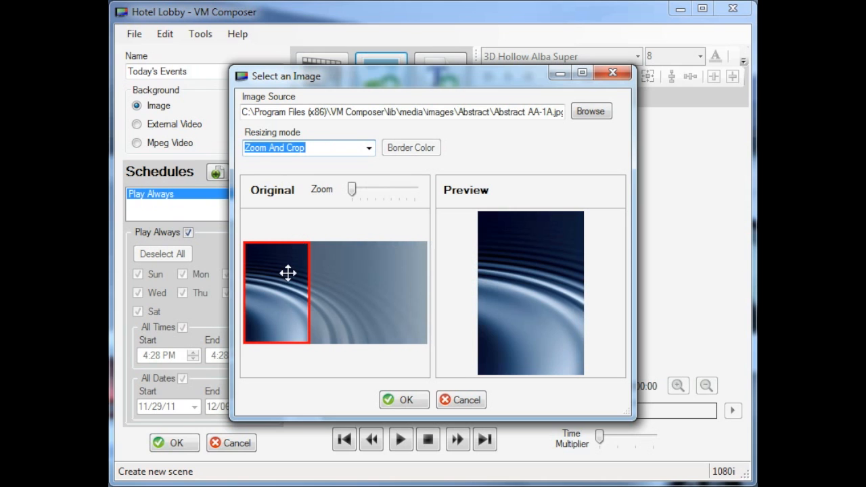
{"action": "left_click_drag", "start_coordinate": [288, 272], "coordinate": [349, 280]}
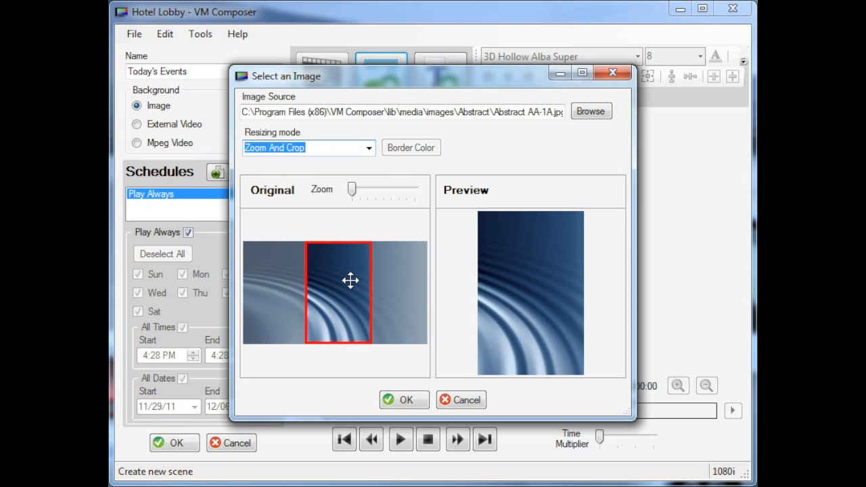
Zoom the crop in to just over a third of the zoom range, move the frame to the image's lower edge, and accept the image.
{"action": "left_click", "coordinate": [378, 191]}
{"action": "left_click", "coordinate": [378, 191]}
{"action": "left_click", "coordinate": [378, 191]}
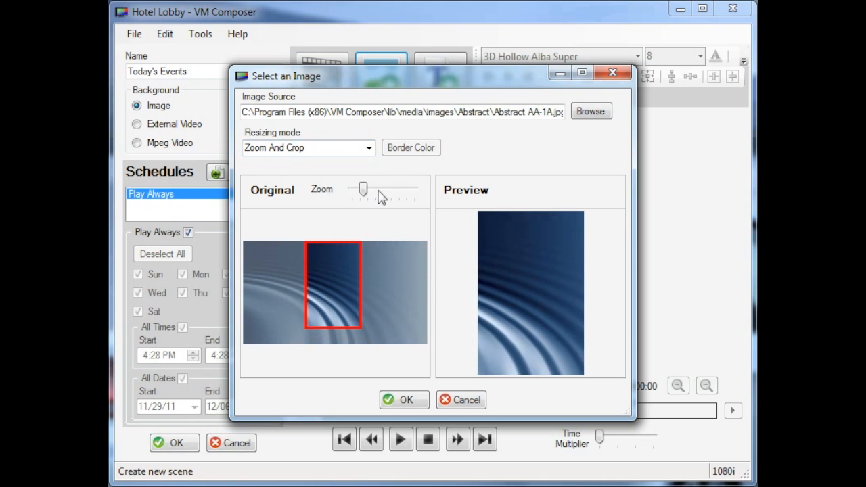
{"action": "left_click", "coordinate": [378, 191]}
{"action": "left_click", "coordinate": [379, 193]}
{"action": "left_click", "coordinate": [379, 193]}
{"action": "left_click", "coordinate": [379, 192]}
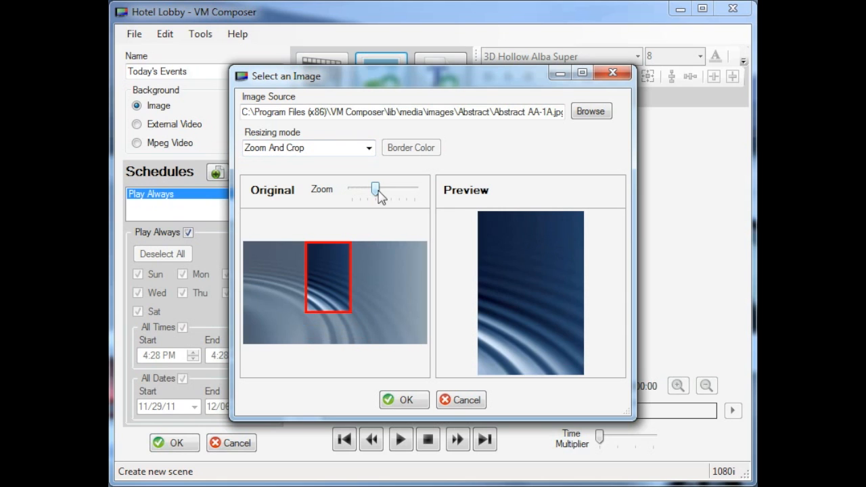
{"action": "left_click_drag", "start_coordinate": [329, 275], "coordinate": [328, 302]}
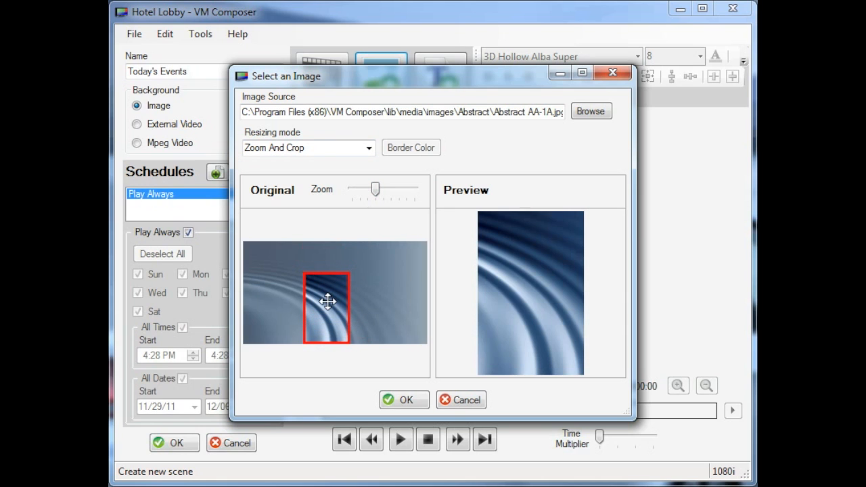
{"action": "left_click", "coordinate": [415, 405]}
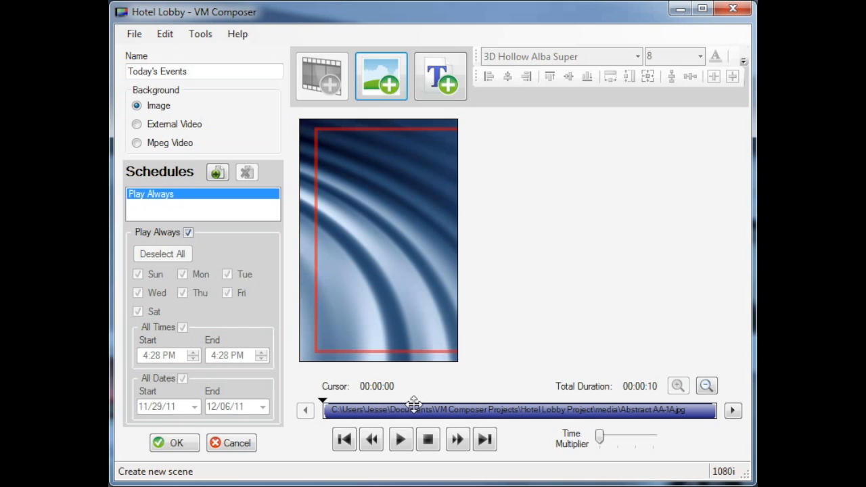
Add a text object to the scene, move it inside the red safe-area frame, and enlarge its box.
{"action": "left_click", "coordinate": [441, 83]}
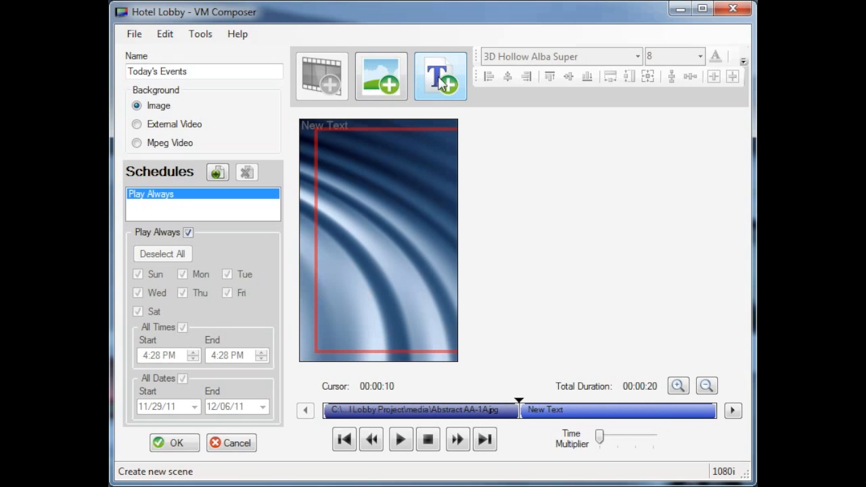
{"action": "left_click", "coordinate": [335, 127]}
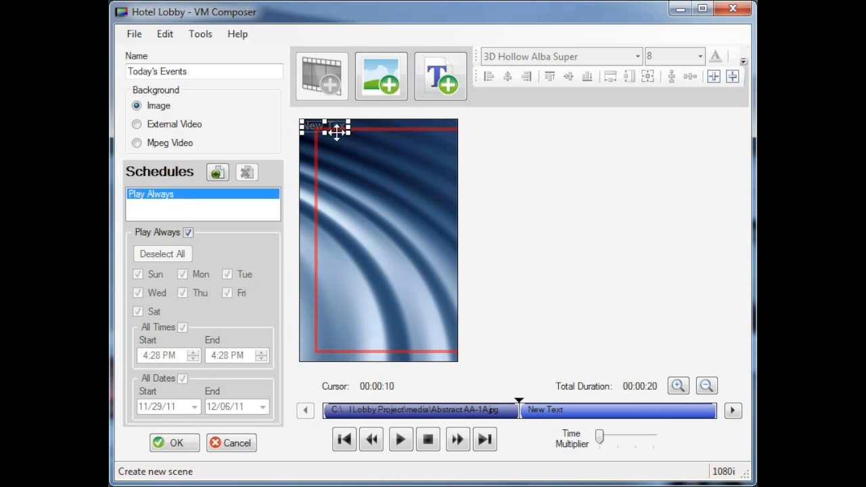
{"action": "left_click_drag", "start_coordinate": [336, 132], "coordinate": [375, 165]}
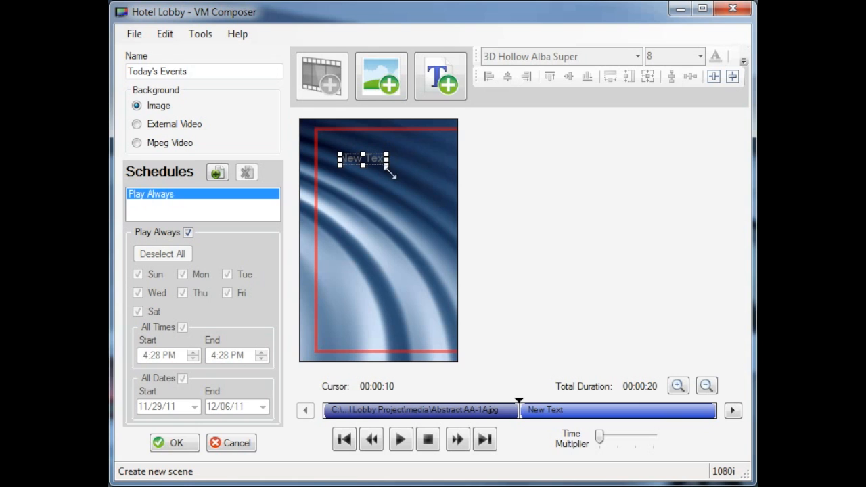
{"action": "left_click_drag", "start_coordinate": [387, 165], "coordinate": [386, 216]}
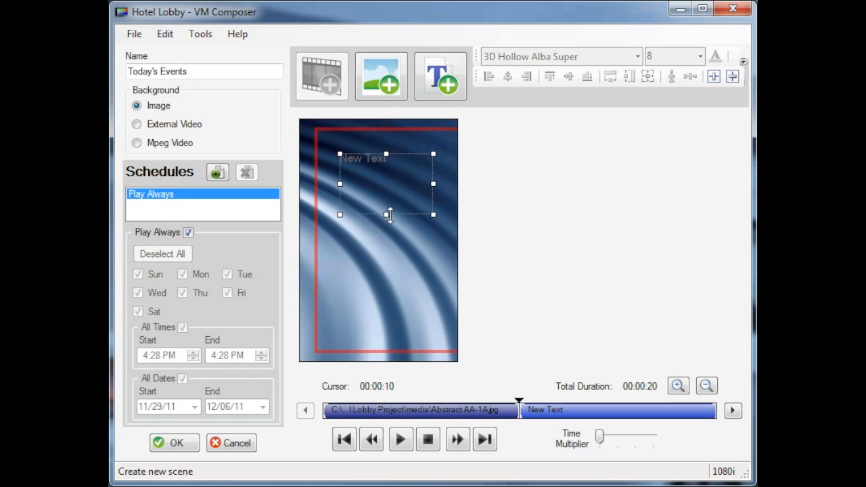
Format the placeholder text of the new text object in Classic Metro at size 72.
{"action": "double_click", "coordinate": [401, 180]}
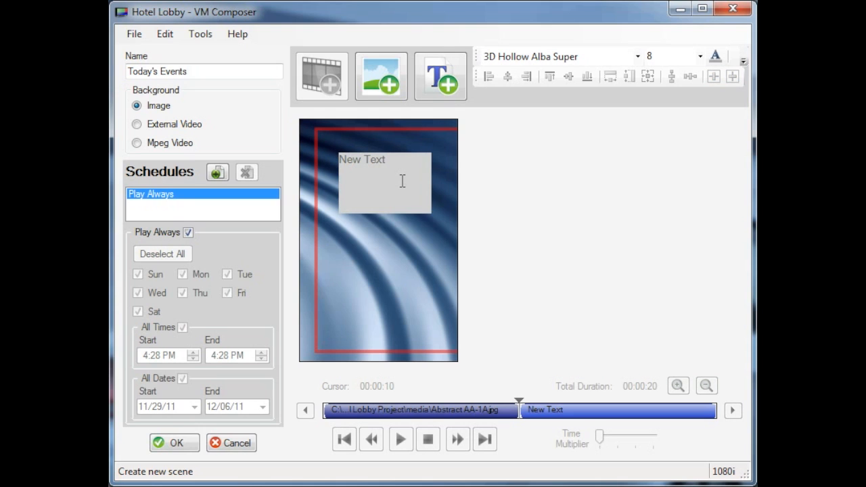
{"action": "left_click_drag", "start_coordinate": [338, 160], "coordinate": [390, 160]}
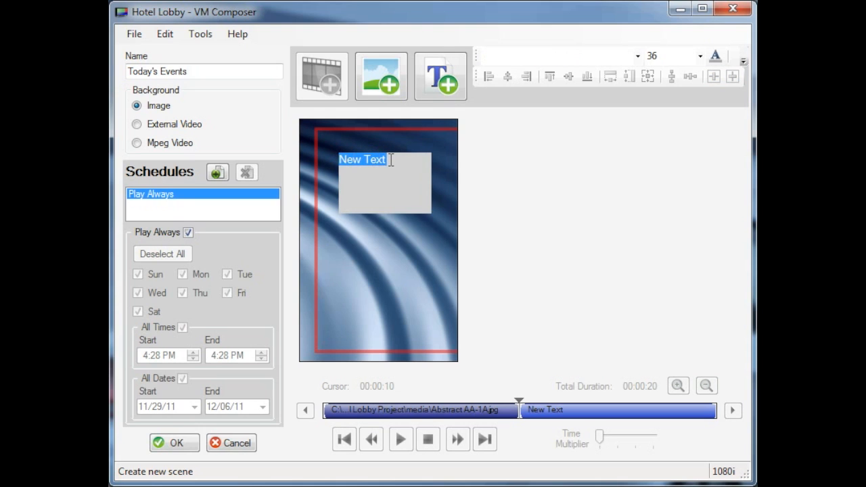
{"action": "left_click", "coordinate": [637, 56]}
{"action": "scroll", "coordinate": [568, 202], "scroll_direction": "down", "scroll_amount": 20}
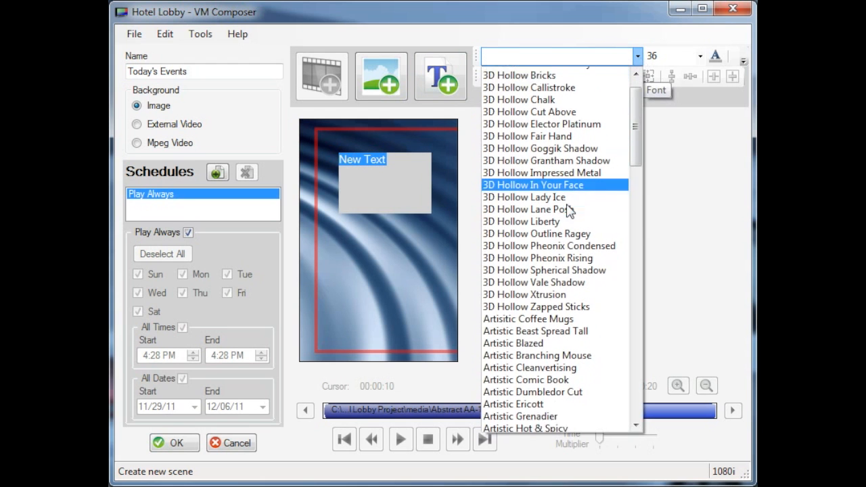
{"action": "scroll", "coordinate": [568, 212], "scroll_direction": "down", "scroll_amount": 1}
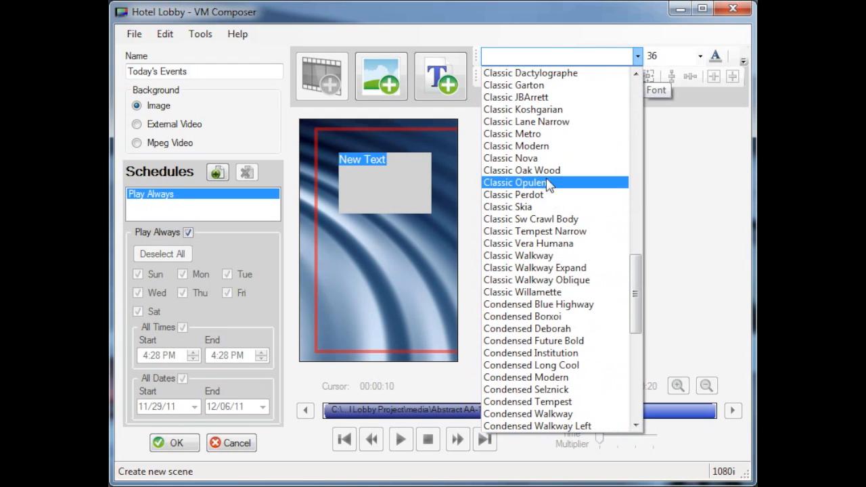
{"action": "left_click", "coordinate": [522, 134]}
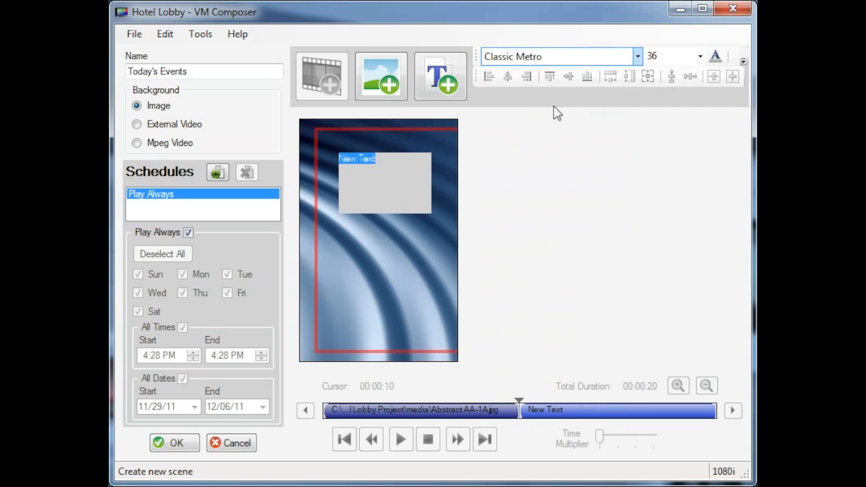
{"action": "left_click", "coordinate": [700, 56]}
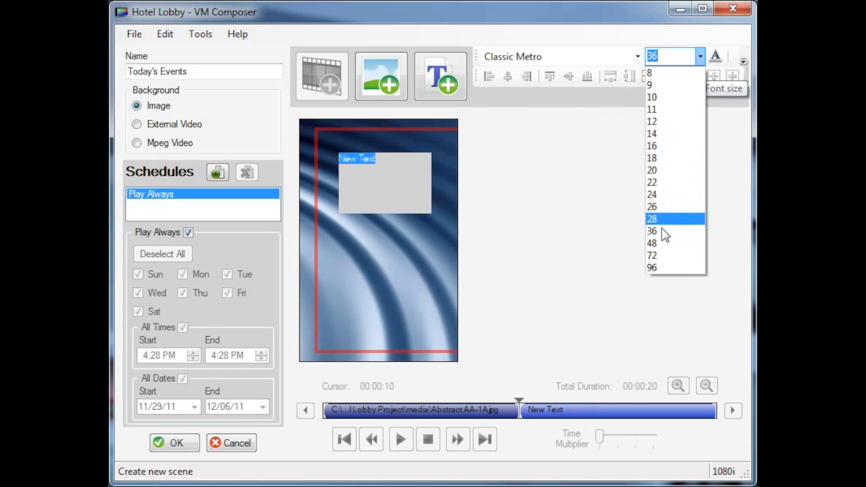
{"action": "left_click", "coordinate": [663, 255]}
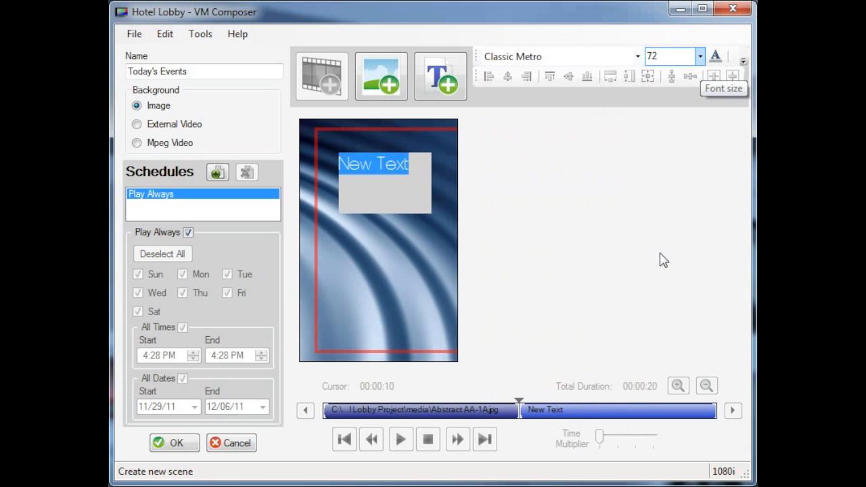
Set the color of the selected placeholder text to orange from the basic colors.
{"action": "left_click", "coordinate": [715, 56]}
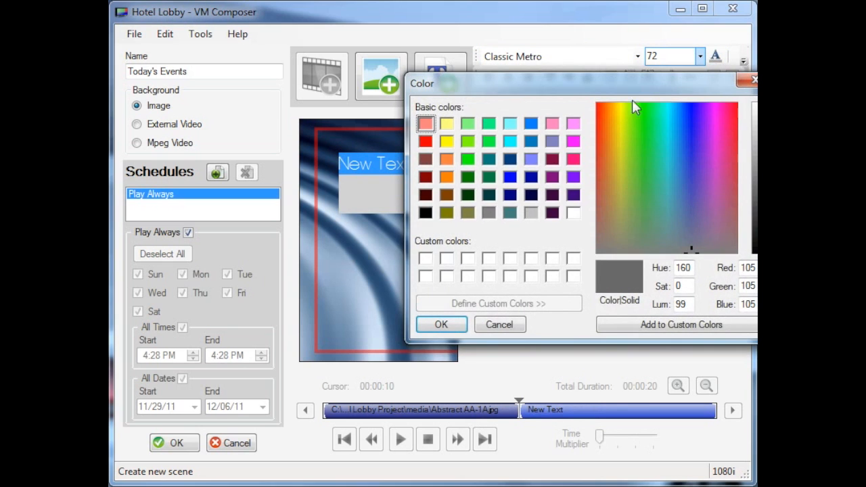
{"action": "left_click", "coordinate": [446, 177]}
{"action": "left_click", "coordinate": [438, 323]}
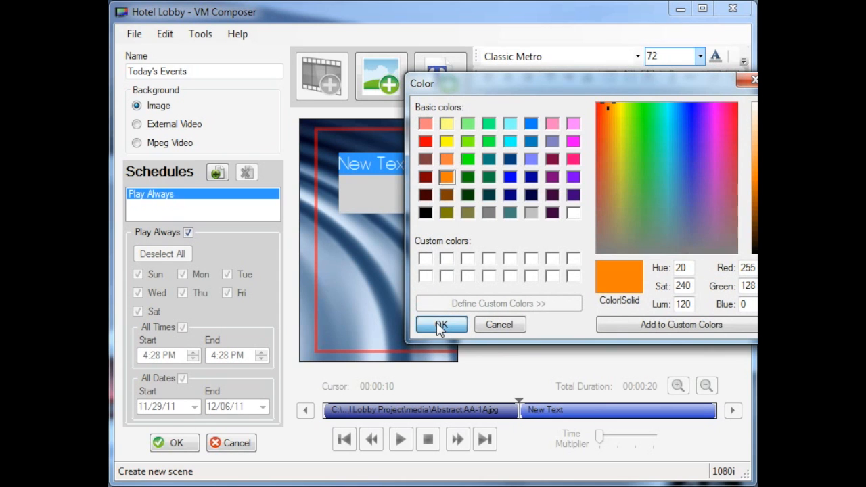
Replace the placeholder text with "Today's Events" and finish editing the text.
{"action": "key", "text": "BackSpace"}
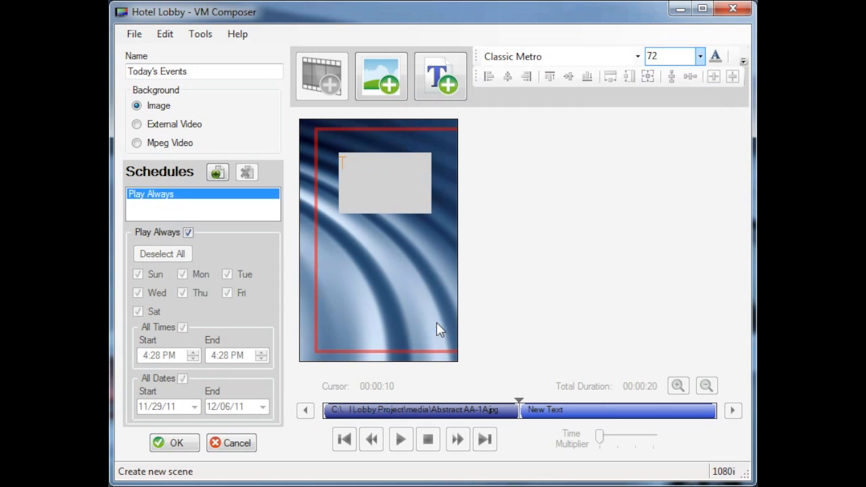
{"action": "type", "text": "Tods"}
{"action": "key", "text": "BackSpace"}
{"action": "type", "text": "ay's Events"}
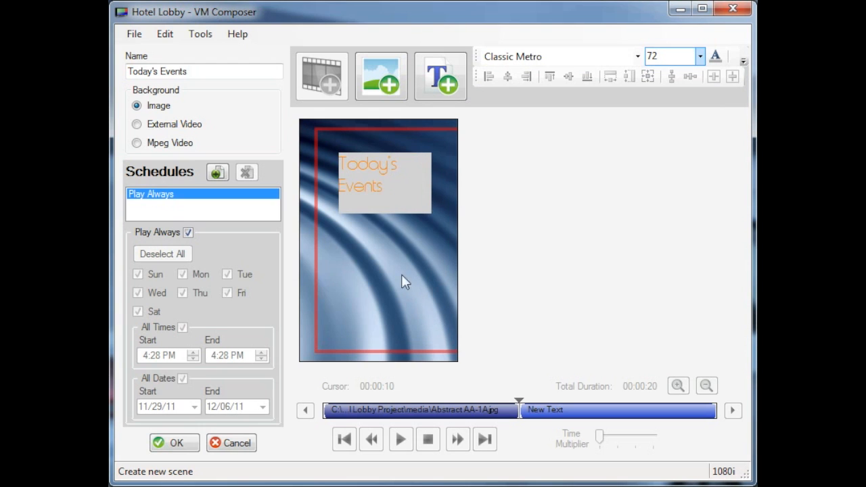
{"action": "left_click", "coordinate": [376, 236]}
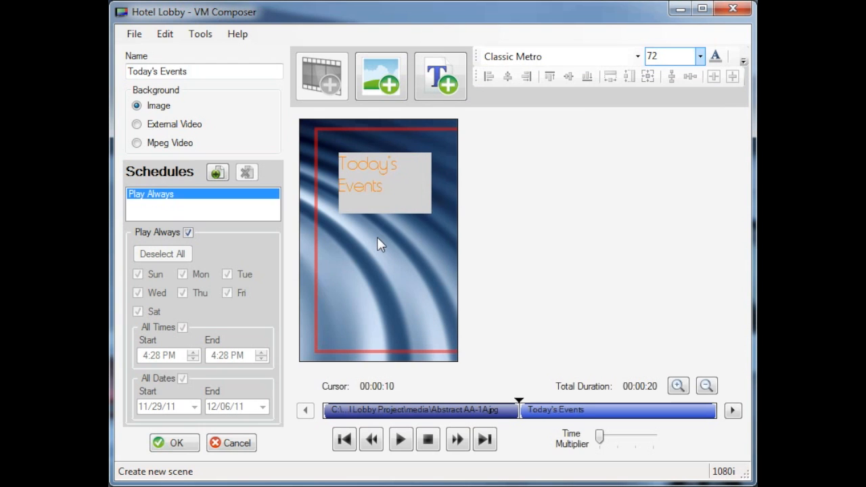
Widen the "Today's Events" box to fit on one line and place it just inside the upper edge of the safe-area frame.
{"action": "left_click", "coordinate": [367, 184]}
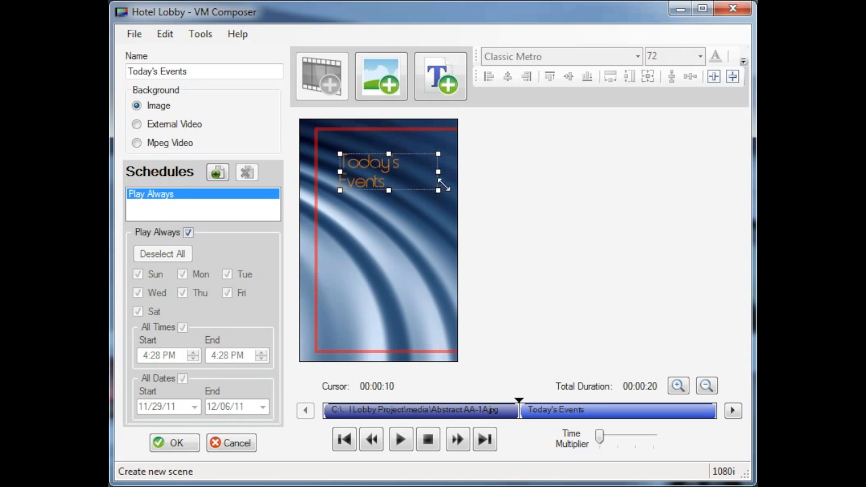
{"action": "left_click_drag", "start_coordinate": [443, 184], "coordinate": [430, 133]}
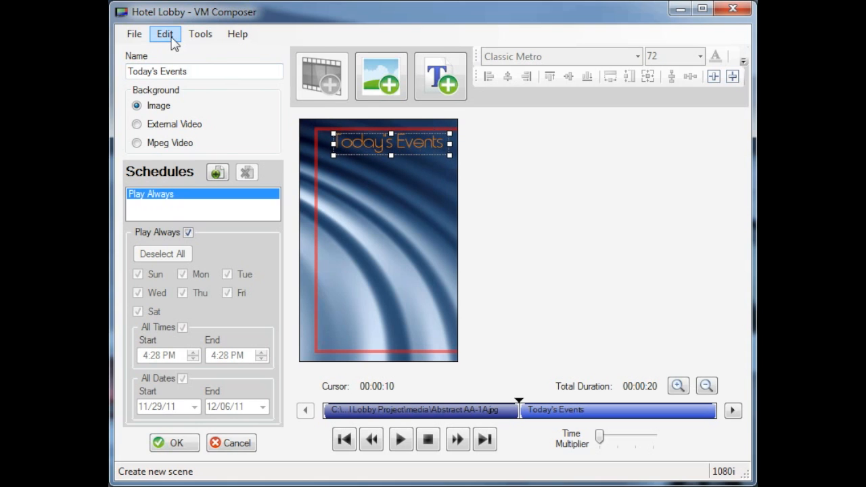
Duplicate the "Today's Events" text by copy and paste, and move the copy directly below the original heading.
{"action": "left_click", "coordinate": [172, 42]}
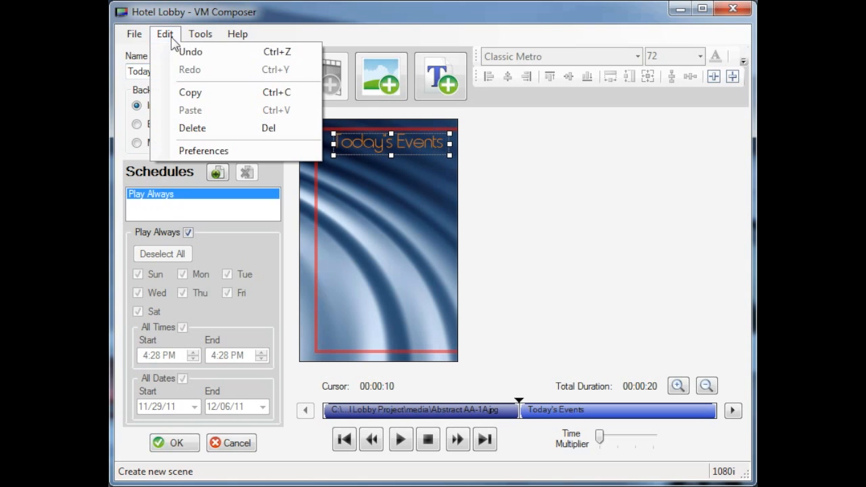
{"action": "left_click", "coordinate": [193, 94]}
{"action": "left_click", "coordinate": [167, 37]}
{"action": "left_click", "coordinate": [192, 110]}
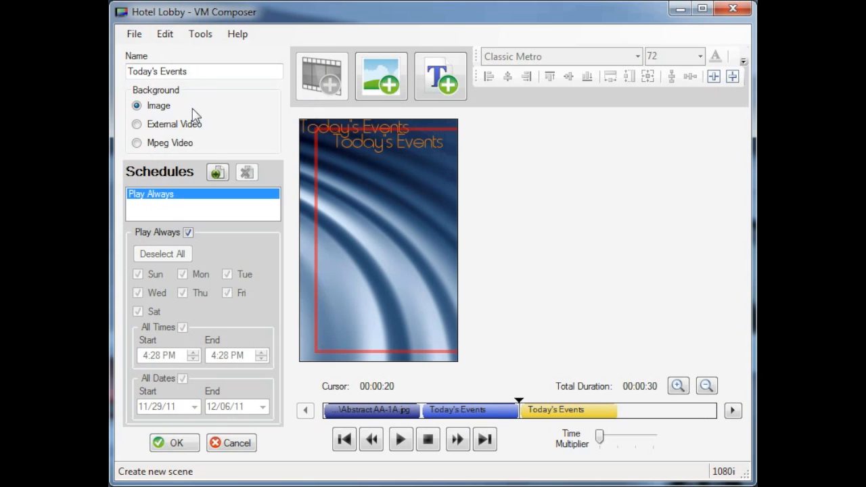
{"action": "left_click", "coordinate": [319, 135]}
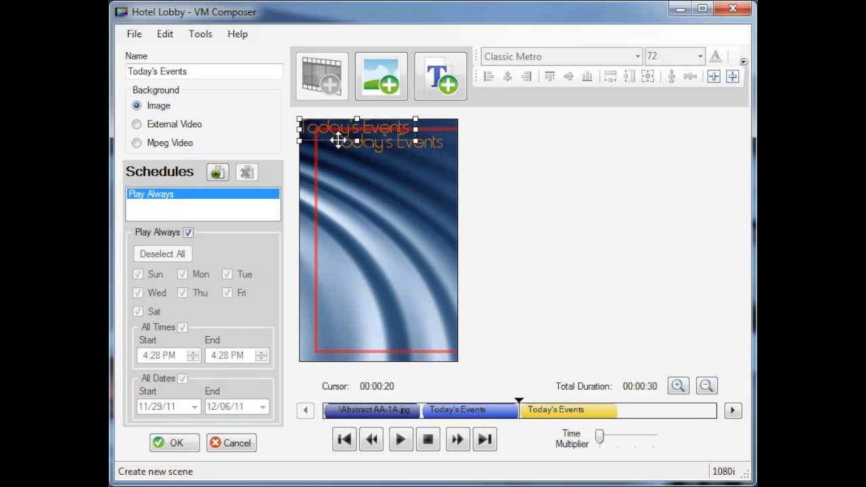
{"action": "left_click_drag", "start_coordinate": [338, 144], "coordinate": [365, 184]}
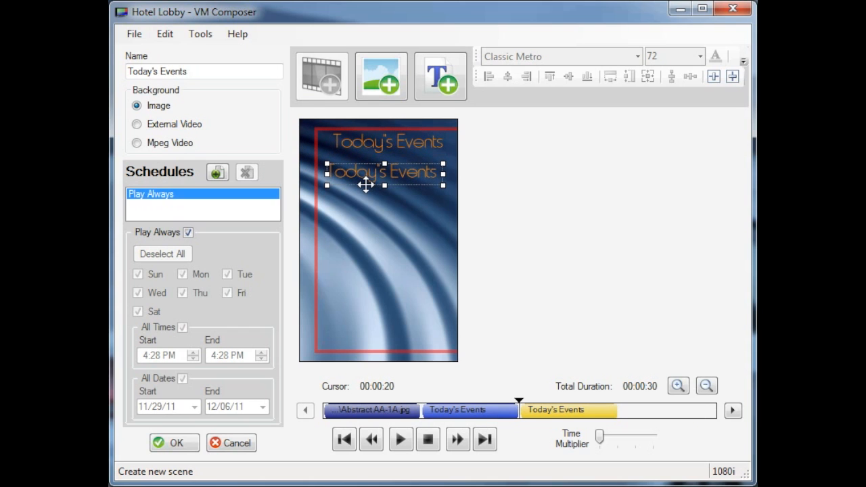
Undo the move and the pasting of the duplicated heading text.
{"action": "left_click", "coordinate": [165, 34]}
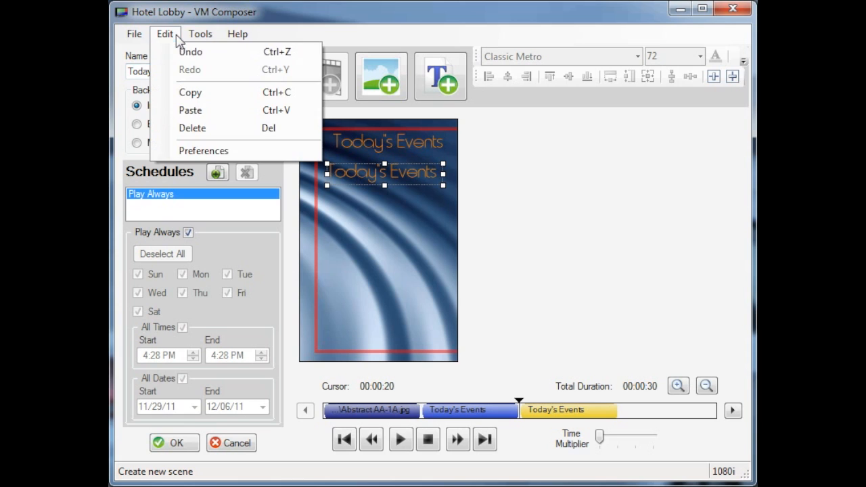
{"action": "left_click", "coordinate": [181, 52]}
{"action": "left_click", "coordinate": [166, 34]}
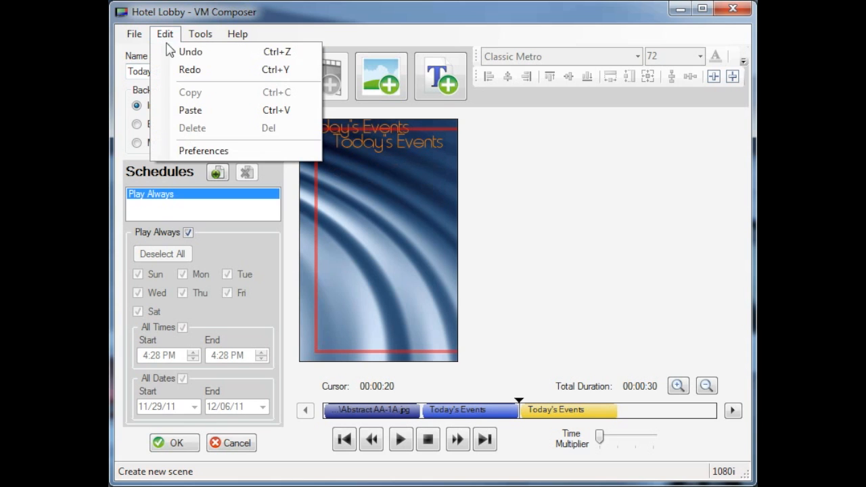
{"action": "left_click", "coordinate": [174, 53]}
Redo the pasting and the move of the duplicated heading text.
{"action": "left_click", "coordinate": [165, 34]}
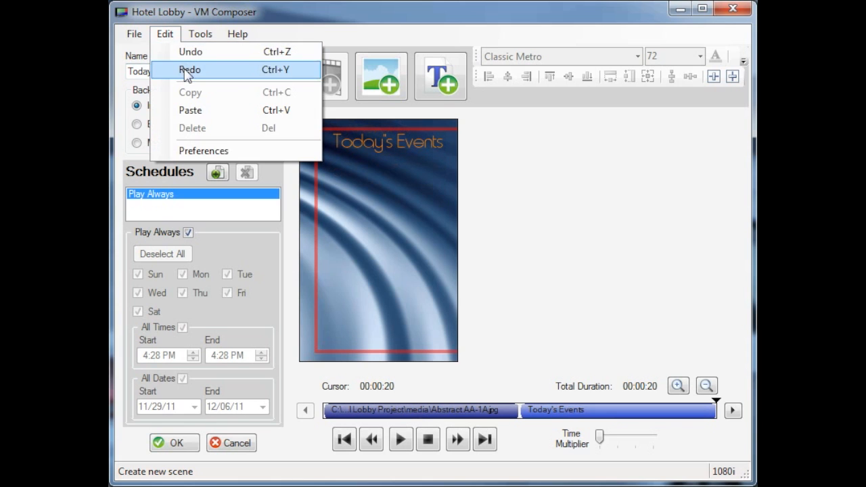
{"action": "left_click", "coordinate": [186, 69]}
{"action": "left_click", "coordinate": [166, 34]}
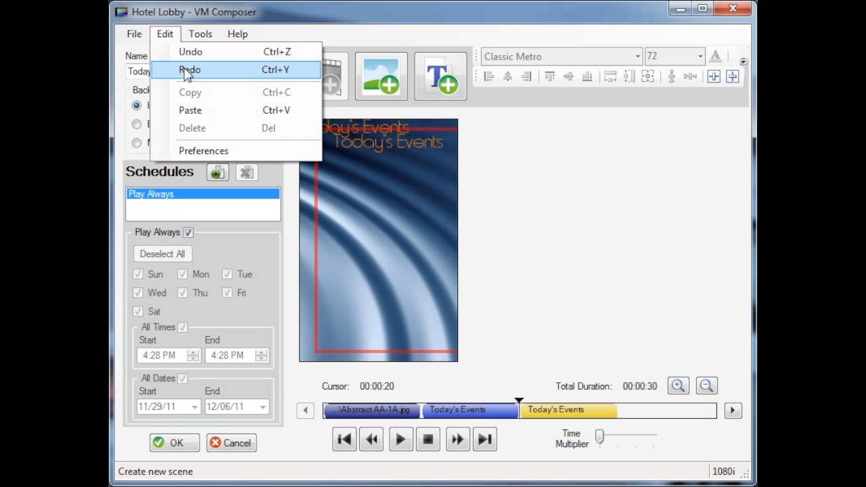
{"action": "left_click", "coordinate": [186, 69]}
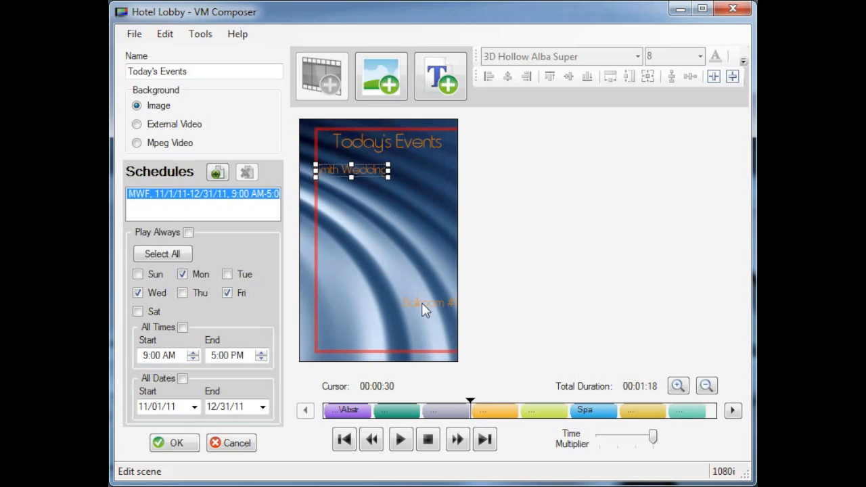
Align the top edge of the "Ballroom #1" text with the wedding event text.
{"action": "left_click", "coordinate": [421, 304]}
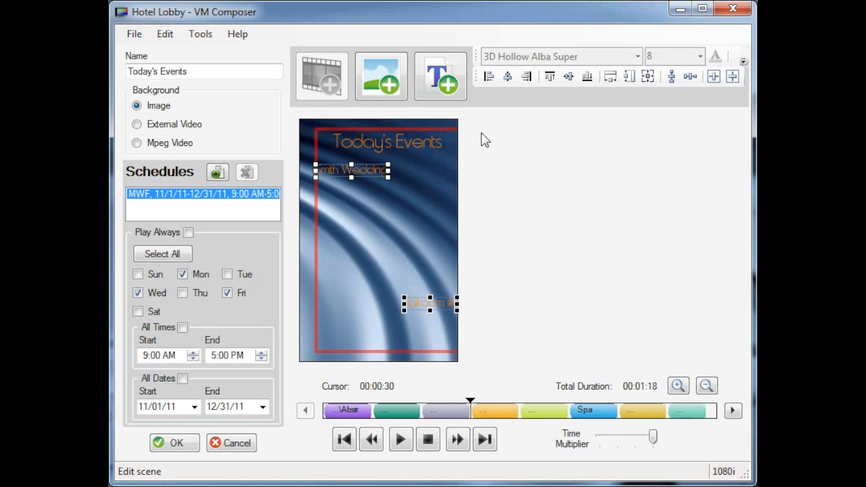
{"action": "left_click", "coordinate": [548, 77]}
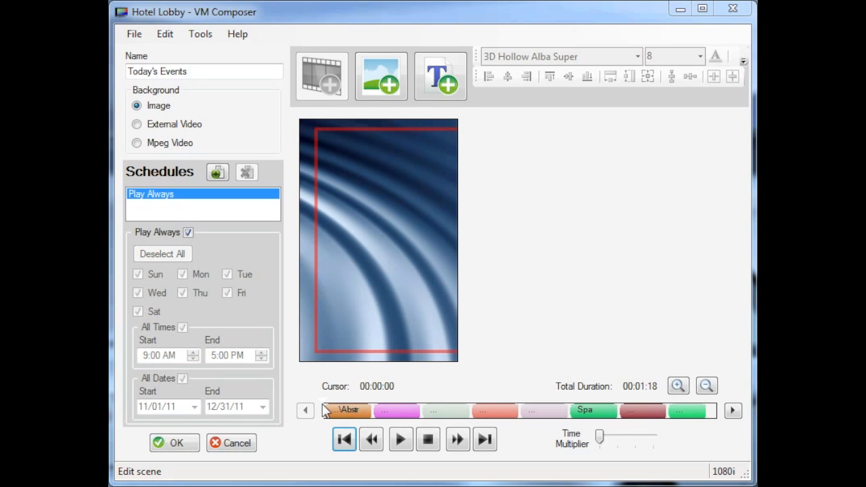
Review the scene timeline by jumping to its end and start and stepping through the elements forward and backward.
{"action": "mouse_move", "coordinate": [324, 412]}
{"action": "left_mouse_down"}
{"action": "mouse_move", "coordinate": [446, 421]}
{"action": "mouse_move", "coordinate": [324, 418]}
{"action": "left_mouse_up"}
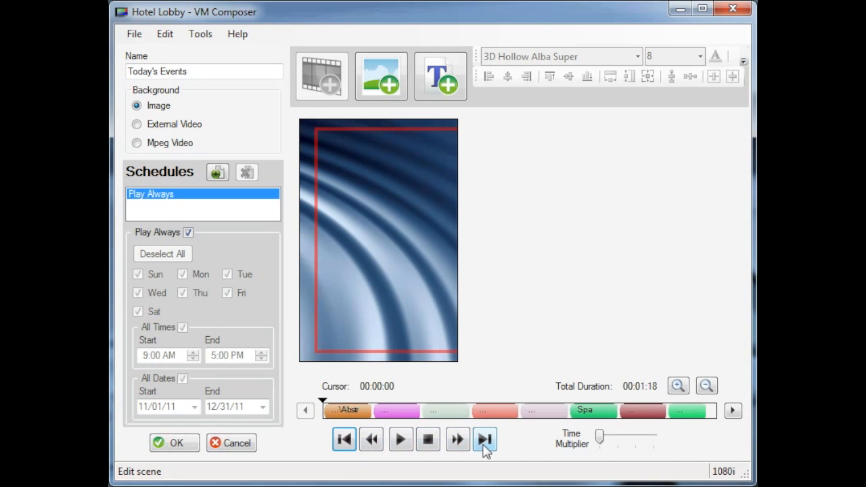
{"action": "left_click", "coordinate": [484, 440]}
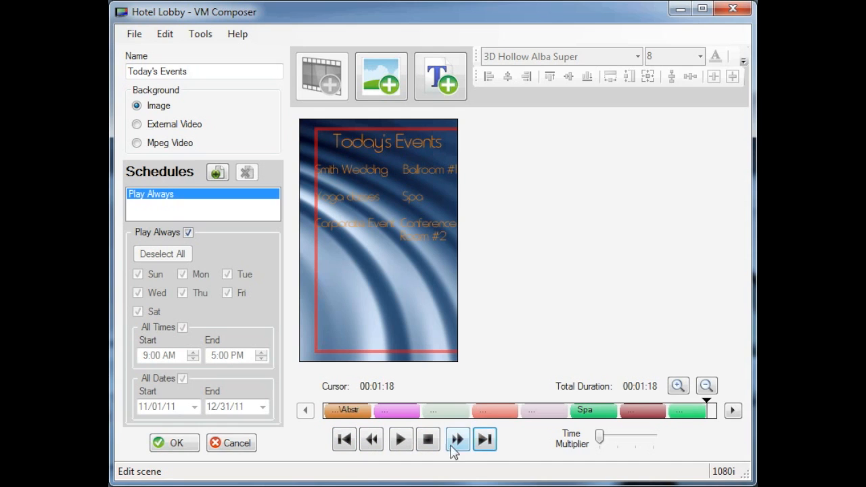
{"action": "left_click", "coordinate": [343, 440]}
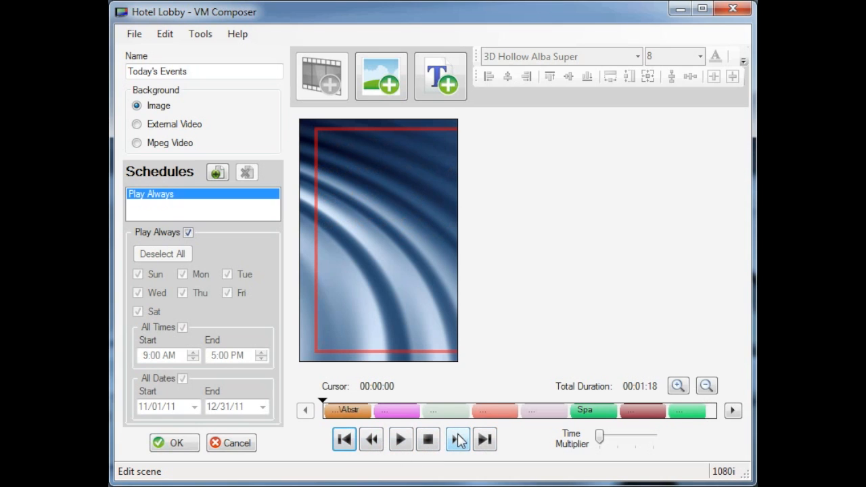
{"action": "left_click", "coordinate": [458, 439]}
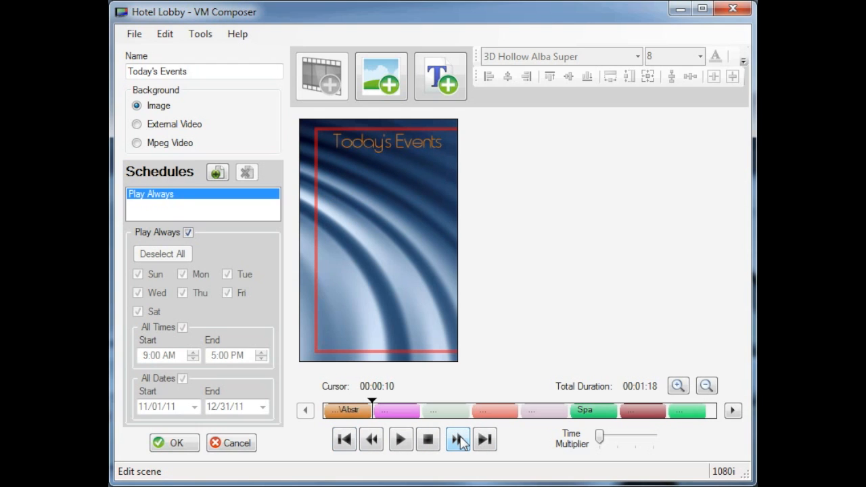
{"action": "left_click", "coordinate": [457, 439]}
{"action": "left_click", "coordinate": [458, 440]}
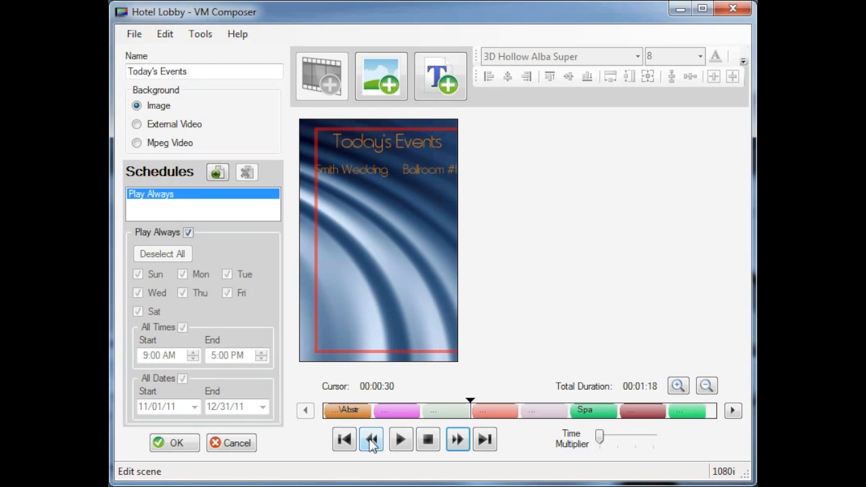
{"action": "left_click", "coordinate": [371, 440]}
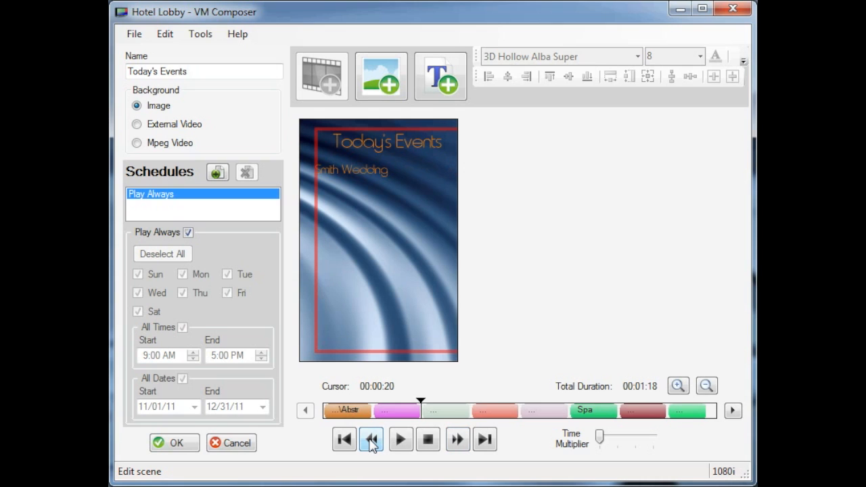
{"action": "left_click", "coordinate": [372, 439]}
{"action": "left_click", "coordinate": [371, 439]}
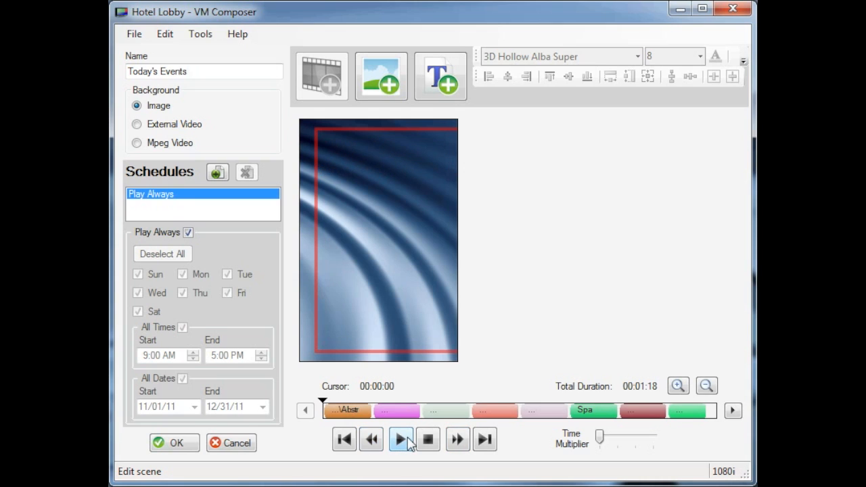
Play and stop the scene preview at normal speed, and play it again with the time multiplier at its maximum.
{"action": "left_click", "coordinate": [408, 443]}
{"action": "left_click", "coordinate": [429, 441]}
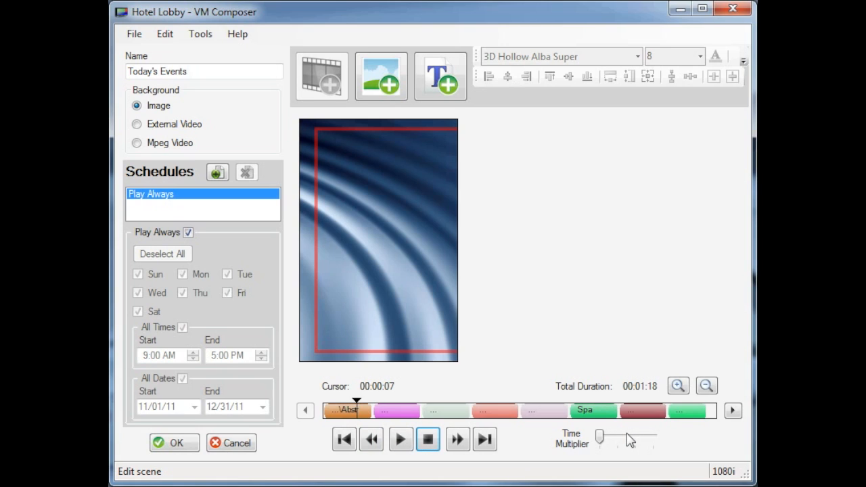
{"action": "left_click", "coordinate": [401, 440]}
{"action": "left_click_drag", "start_coordinate": [620, 438], "coordinate": [652, 438]}
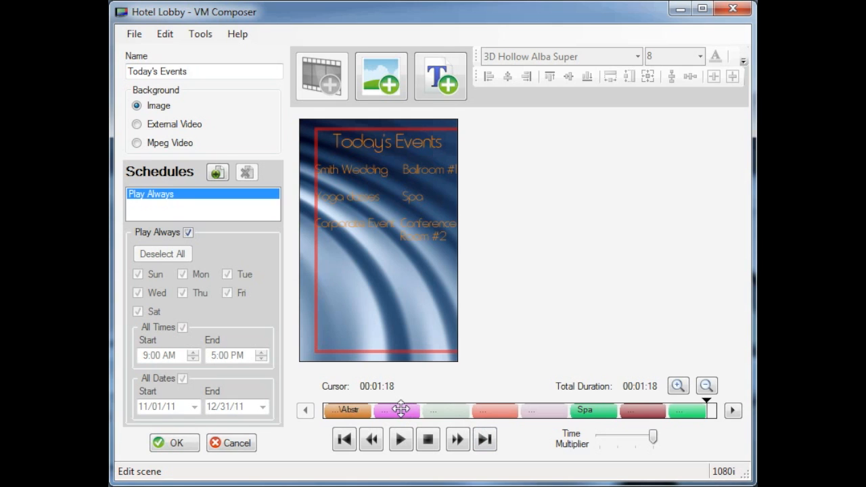
Move the "Today's Events" element to the end of the timeline and preview the scene from the start.
{"action": "left_click_drag", "start_coordinate": [399, 407], "coordinate": [707, 406]}
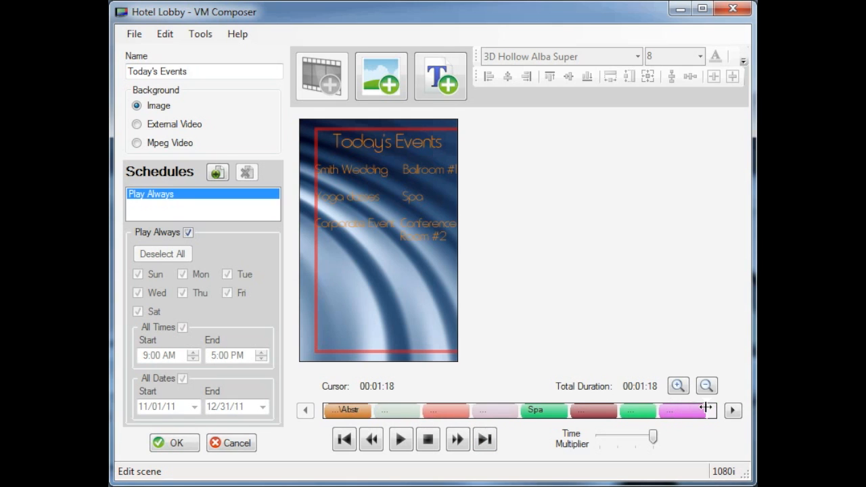
{"action": "left_click", "coordinate": [345, 441]}
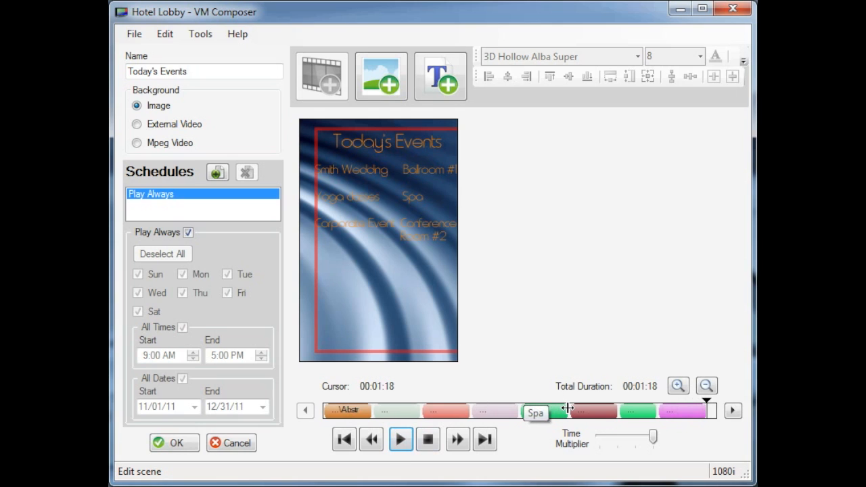
Shorten the yoga classes and Spa elements on the timeline and preview the scene from the start.
{"action": "left_click_drag", "start_coordinate": [567, 408], "coordinate": [481, 415]}
{"action": "left_click", "coordinate": [344, 439]}
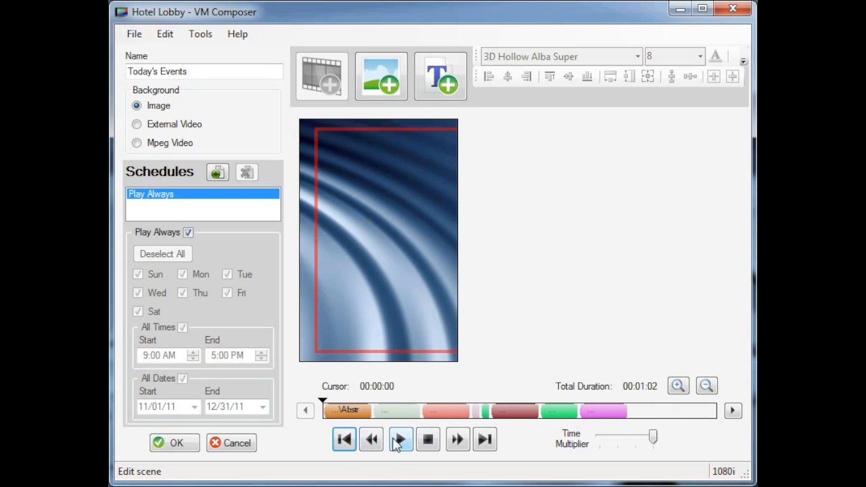
{"action": "left_click", "coordinate": [398, 440]}
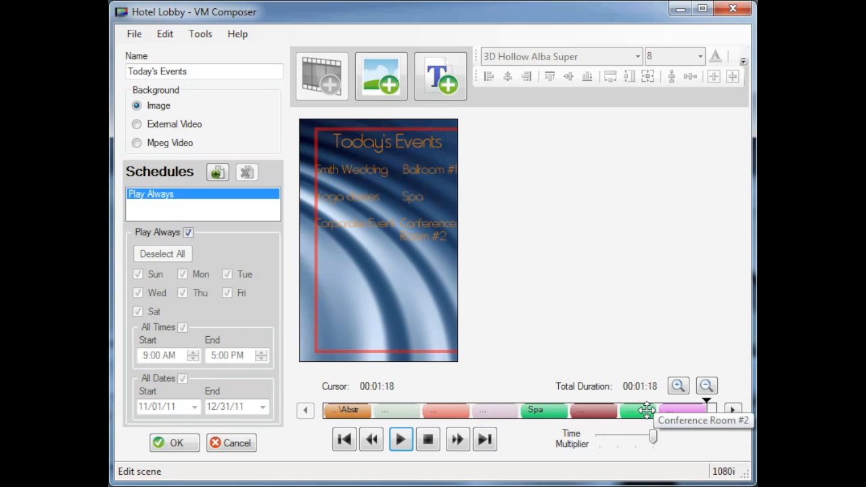
Group Conference Room #2, Spa and Ballroom #1 each with the preceding event element on the timeline, and preview the scene.
{"action": "right_click", "coordinate": [647, 409]}
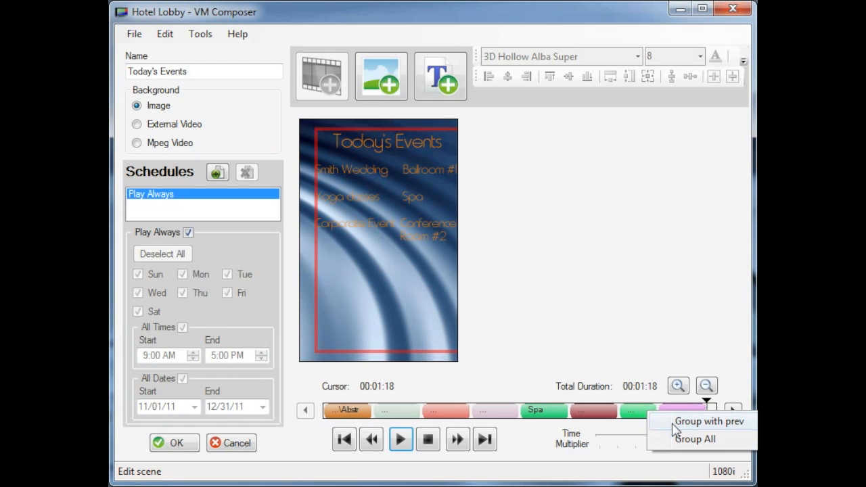
{"action": "left_click", "coordinate": [673, 424]}
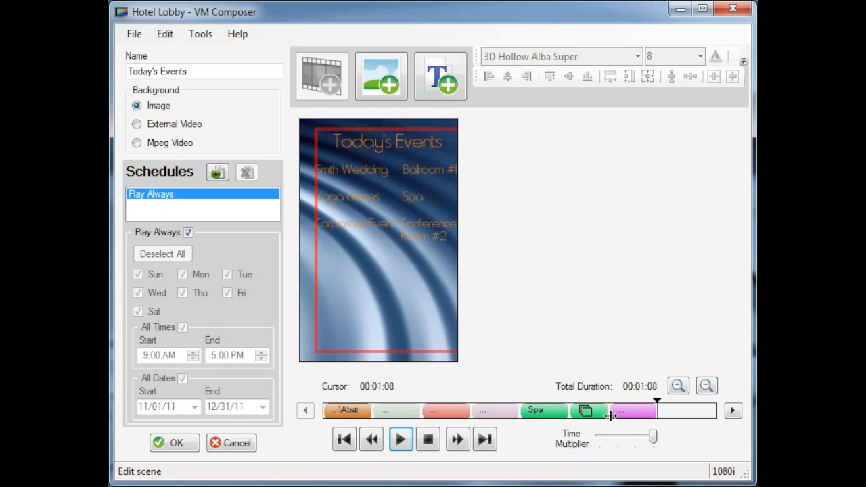
{"action": "right_click", "coordinate": [545, 413]}
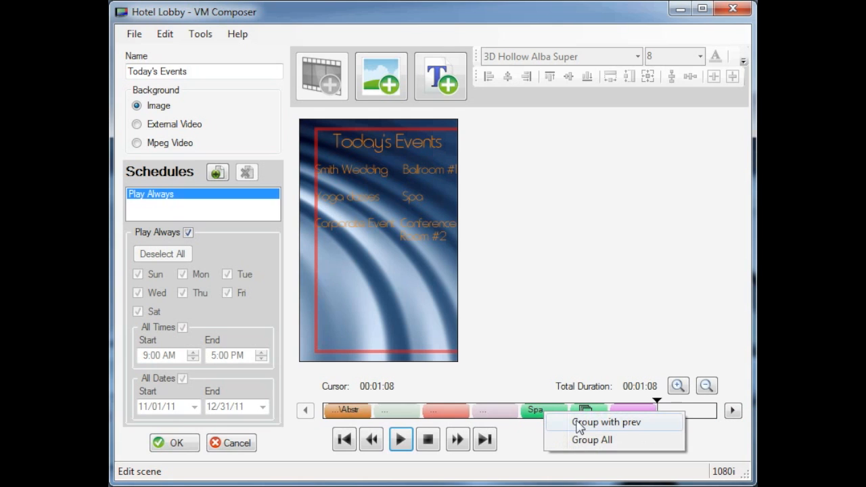
{"action": "left_click", "coordinate": [578, 423]}
{"action": "right_click", "coordinate": [455, 411]}
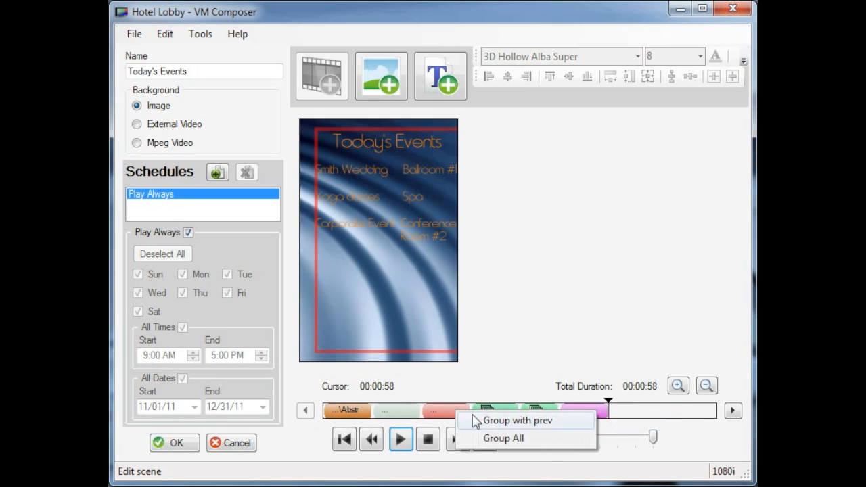
{"action": "left_click", "coordinate": [478, 422]}
{"action": "left_click", "coordinate": [355, 440]}
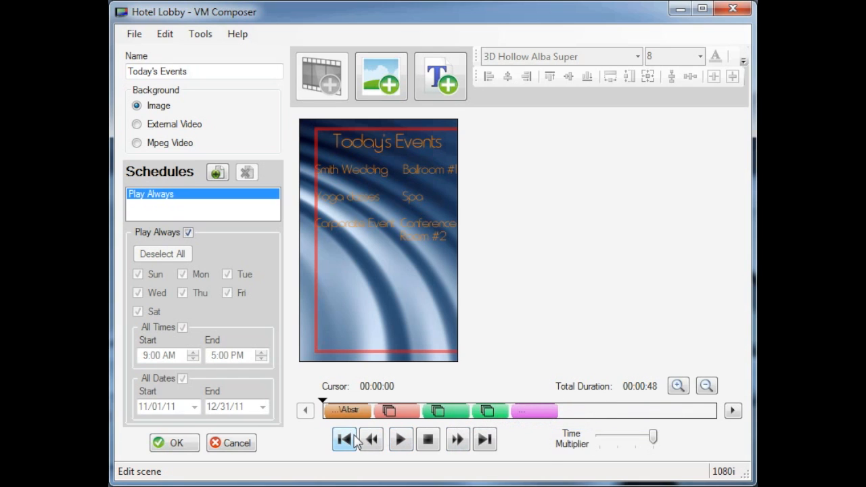
{"action": "left_click", "coordinate": [399, 440]}
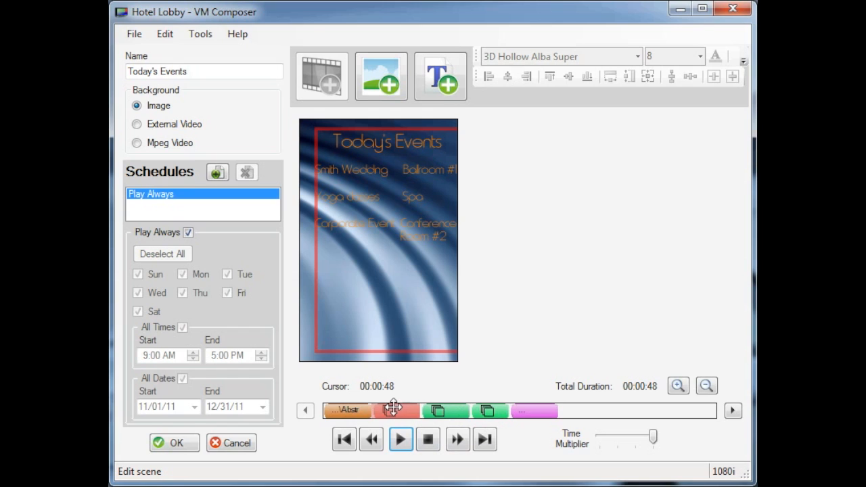
Move the wedding and Ballroom #1 group behind the other event groups, preview the scene, and set the group's duration to 11 seconds.
{"action": "mouse_move", "coordinate": [393, 409]}
{"action": "left_mouse_down"}
{"action": "mouse_move", "coordinate": [535, 410]}
{"action": "mouse_move", "coordinate": [475, 417]}
{"action": "left_mouse_up"}
{"action": "left_click", "coordinate": [344, 439]}
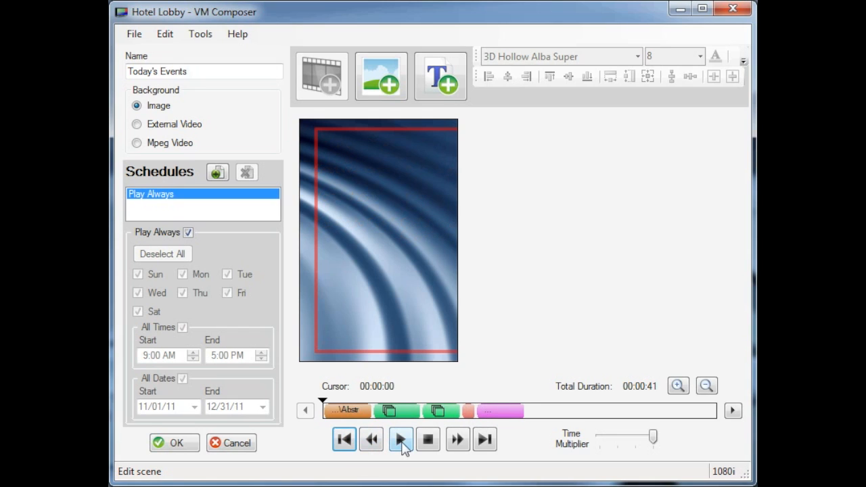
{"action": "left_click", "coordinate": [401, 441]}
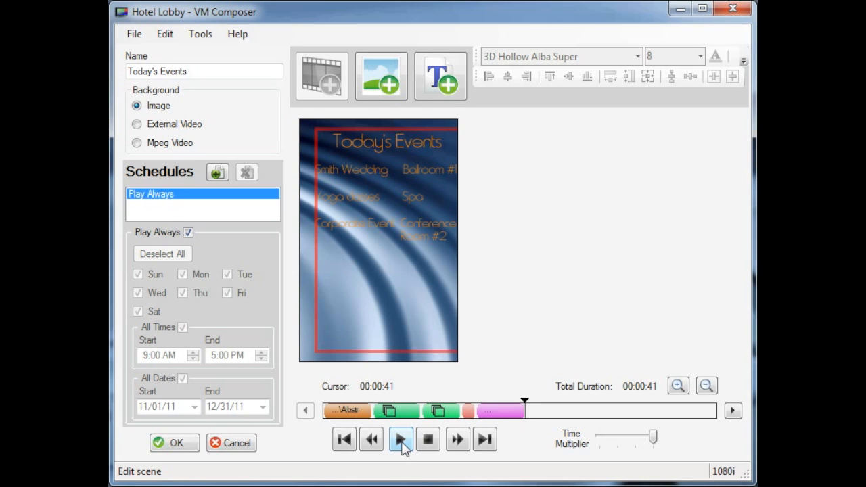
{"action": "left_click_drag", "start_coordinate": [475, 410], "coordinate": [514, 410]}
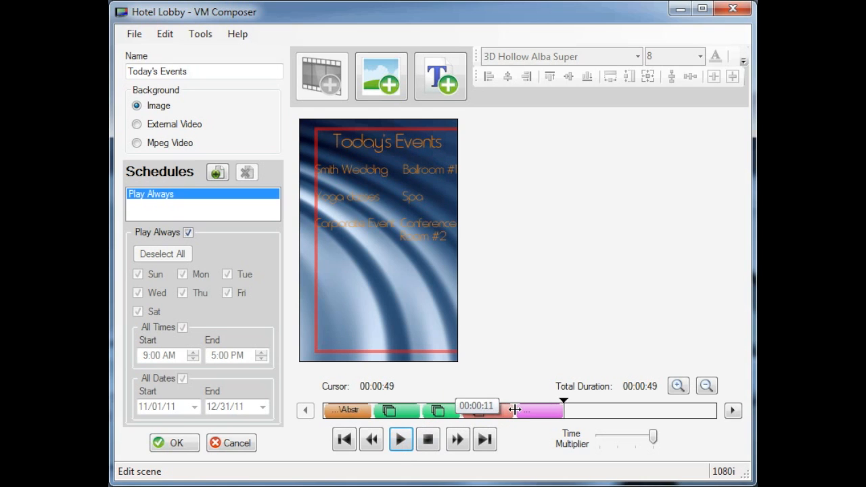
Ungroup the three event groups on the timeline and preview the scene from the start.
{"action": "right_click", "coordinate": [478, 410]}
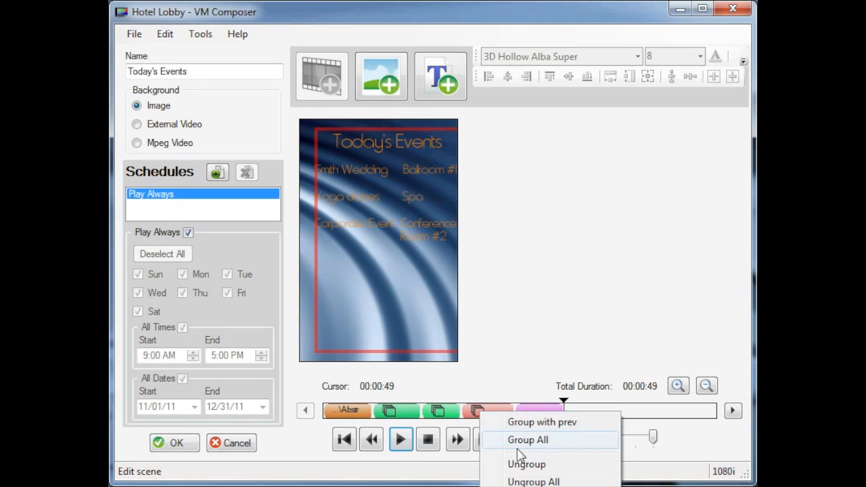
{"action": "left_click", "coordinate": [526, 464]}
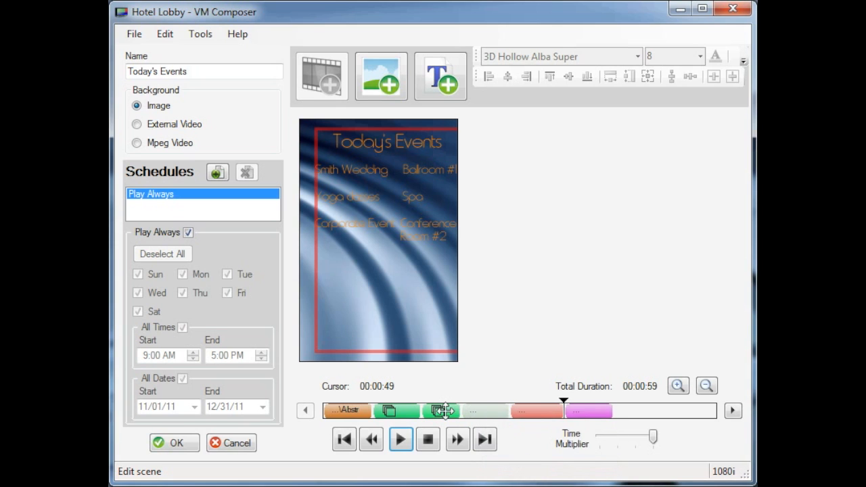
{"action": "right_click", "coordinate": [445, 410]}
{"action": "left_click", "coordinate": [475, 464]}
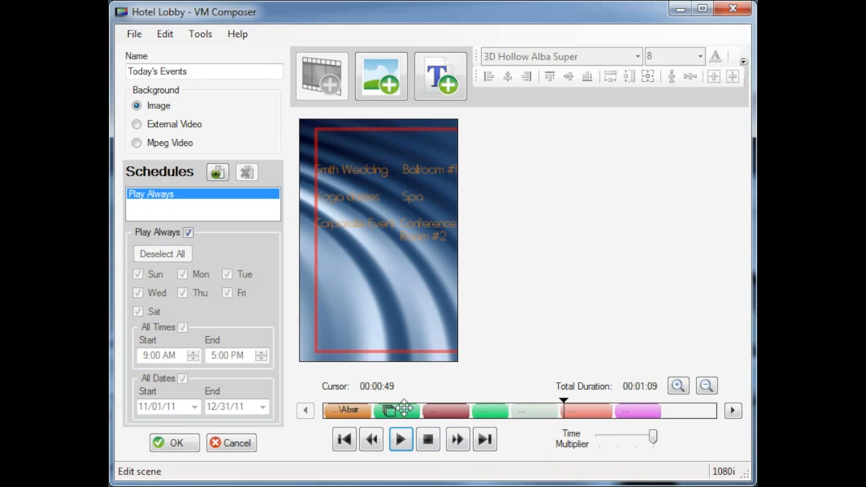
{"action": "right_click", "coordinate": [405, 412]}
{"action": "left_click", "coordinate": [441, 462]}
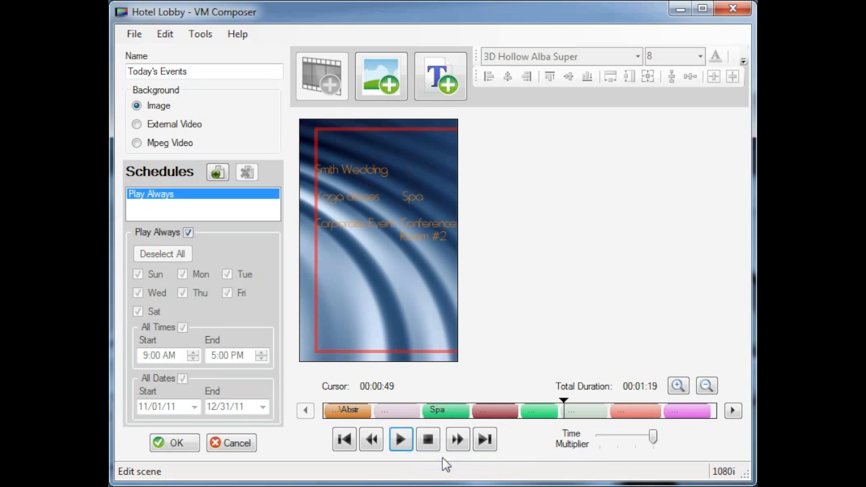
{"action": "left_click", "coordinate": [343, 440]}
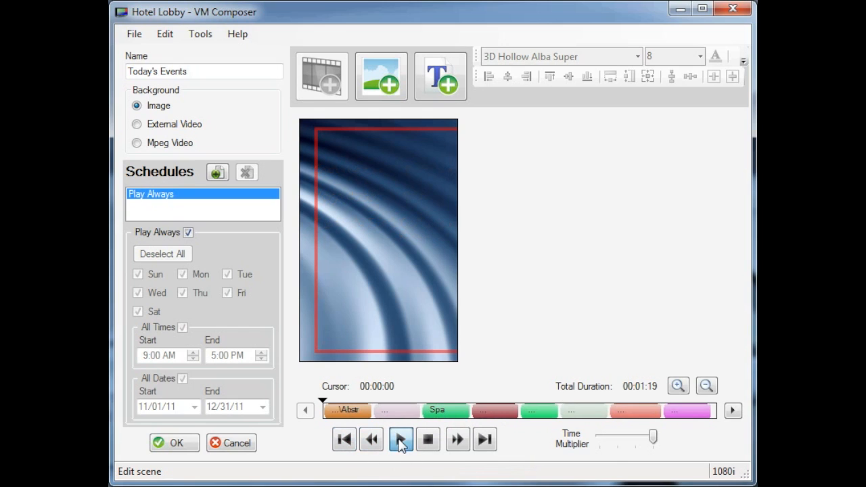
{"action": "left_click", "coordinate": [400, 439]}
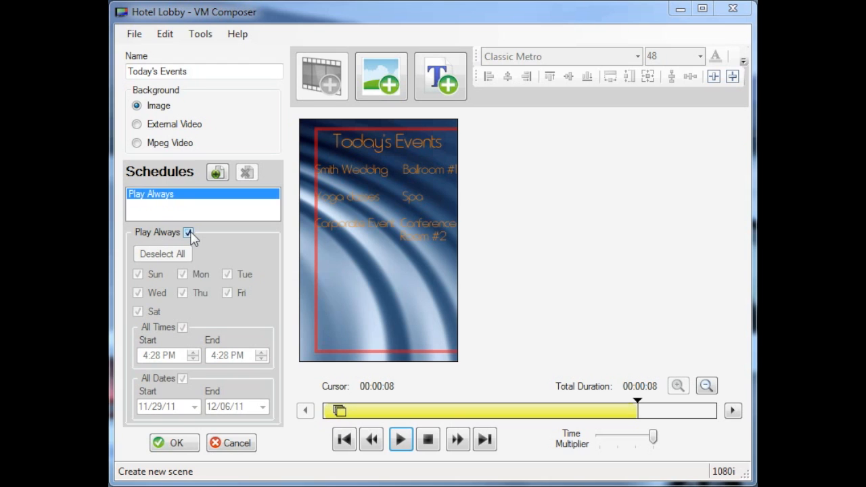
Turn off Play Always for the schedule and limit its days to Monday, Wednesday and Friday.
{"action": "left_click", "coordinate": [188, 232]}
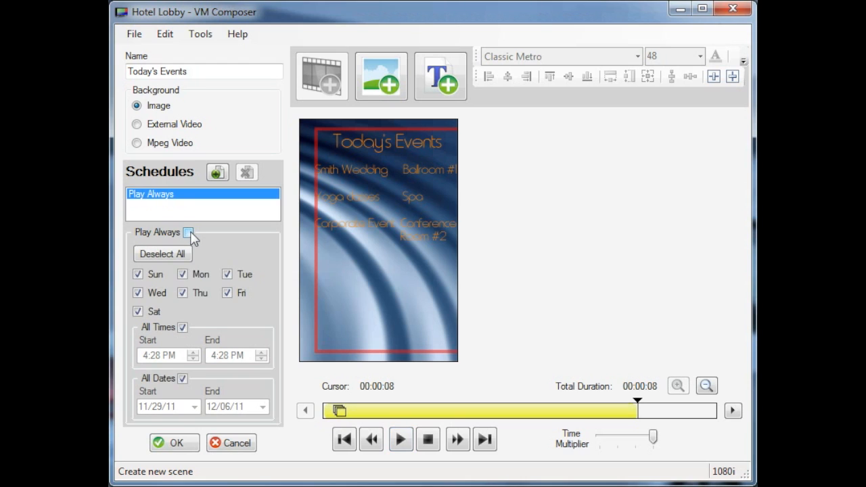
{"action": "left_click", "coordinate": [138, 274]}
{"action": "left_click", "coordinate": [182, 292]}
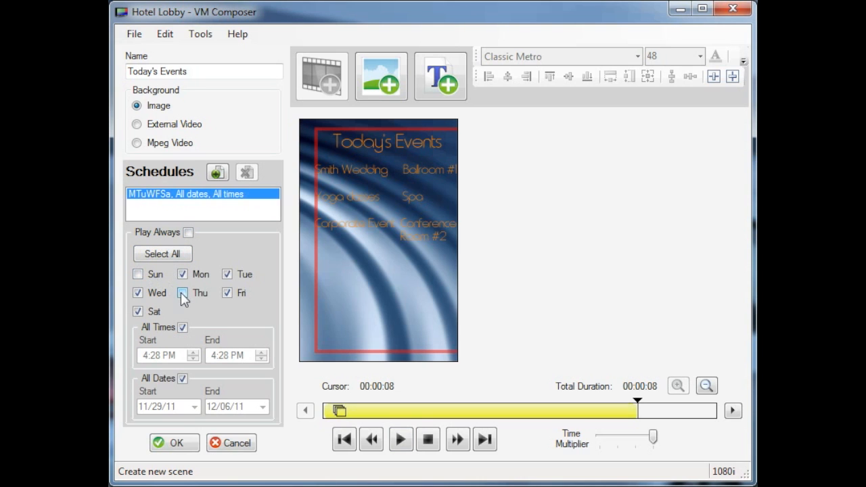
{"action": "left_click", "coordinate": [226, 274]}
{"action": "left_click", "coordinate": [138, 311]}
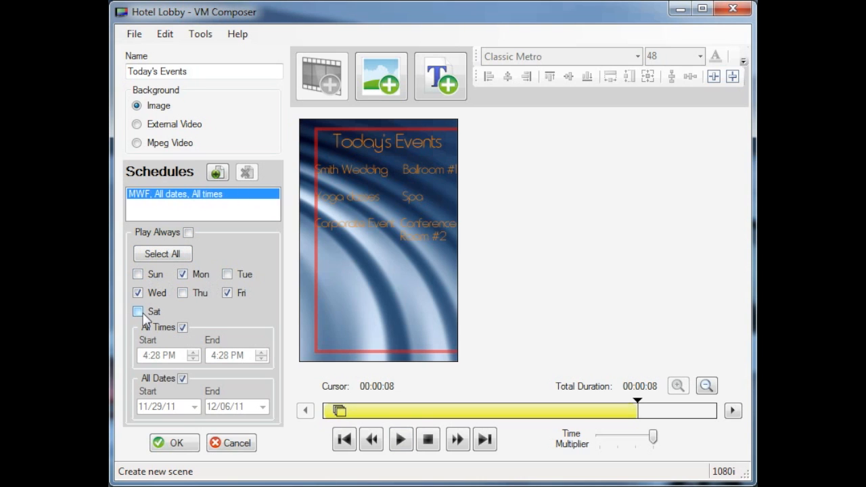
Turn off All Times for the schedule and limit playback to 9:00 AM through 5:00 PM.
{"action": "left_click", "coordinate": [183, 328]}
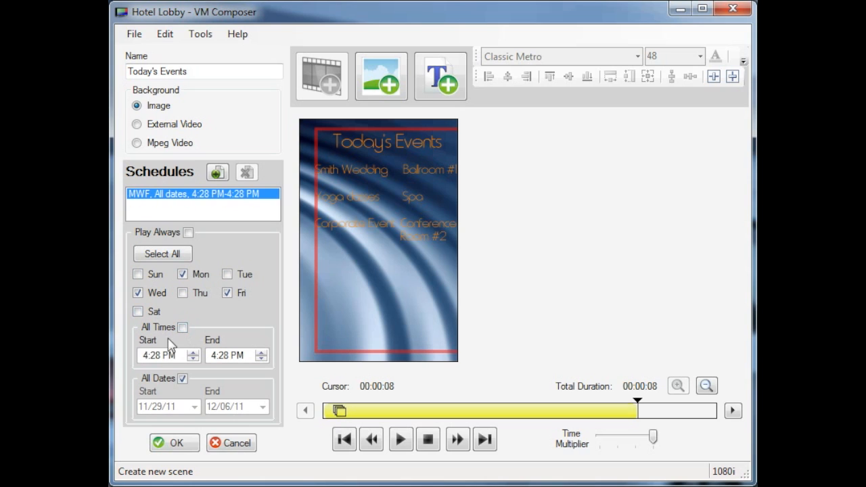
{"action": "left_click", "coordinate": [143, 357]}
{"action": "type", "text": "900a"}
{"action": "left_click", "coordinate": [213, 357]}
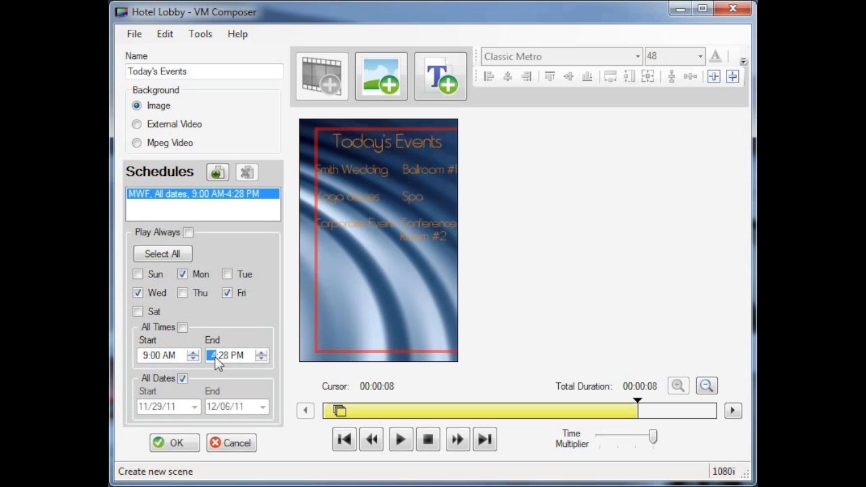
{"action": "type", "text": "5:0"}
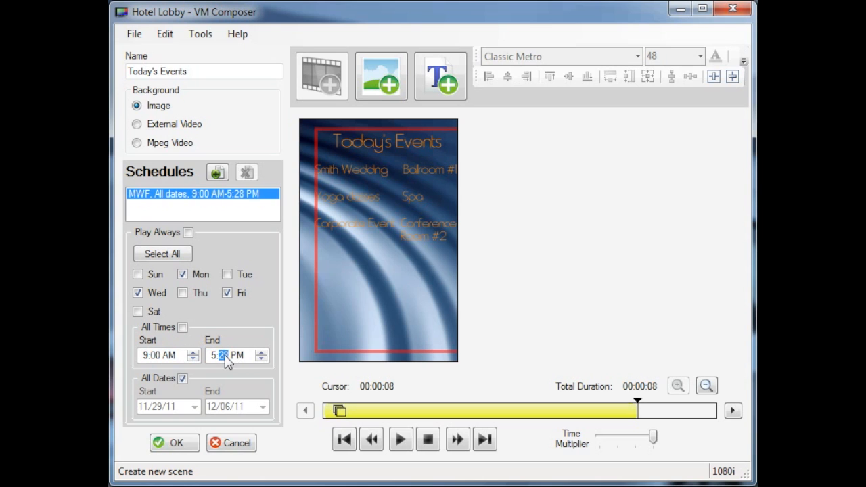
{"action": "type", "text": "0"}
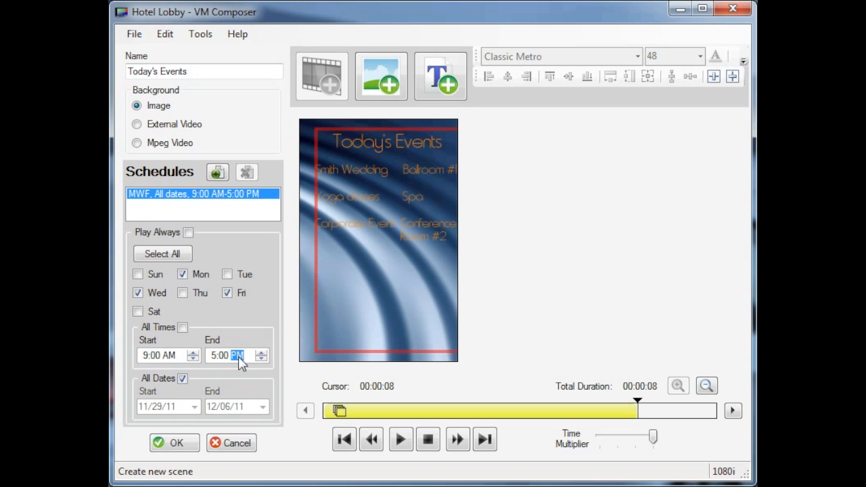
Turn off All Dates, set the schedule's date range to 11/01/11 through 12/31/11, and accept the scene.
{"action": "left_click", "coordinate": [182, 378]}
{"action": "left_click", "coordinate": [195, 406]}
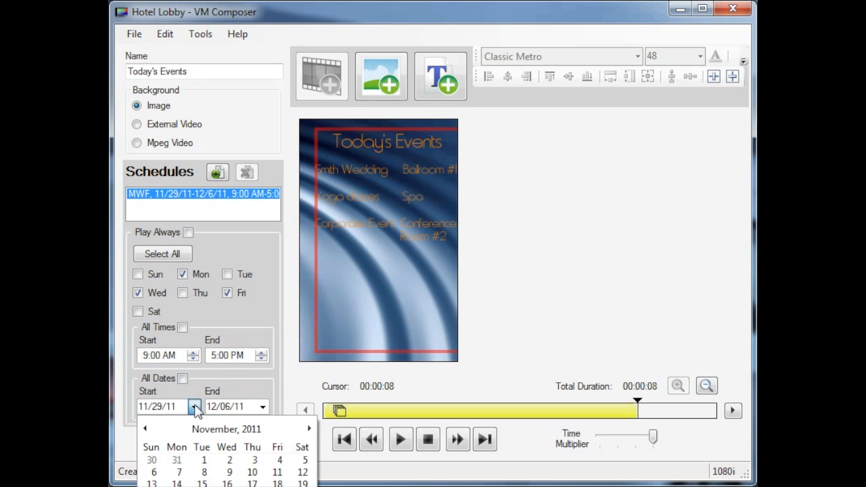
{"action": "left_click", "coordinate": [203, 460]}
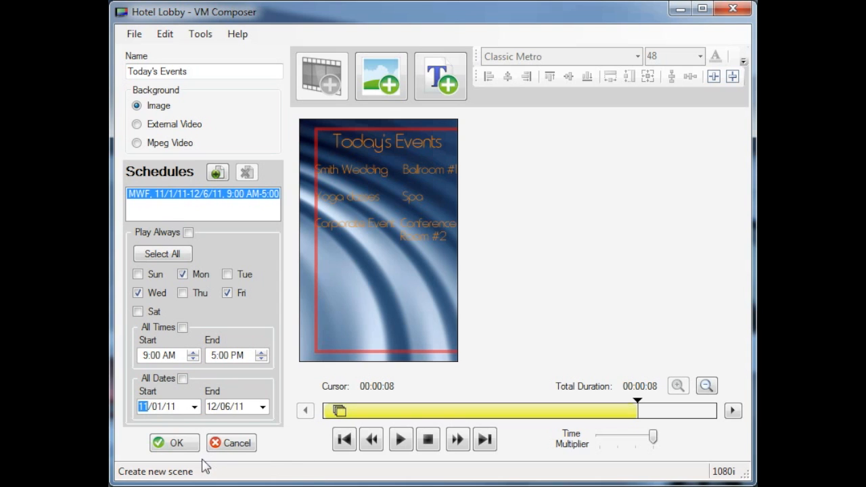
{"action": "left_click", "coordinate": [261, 407]}
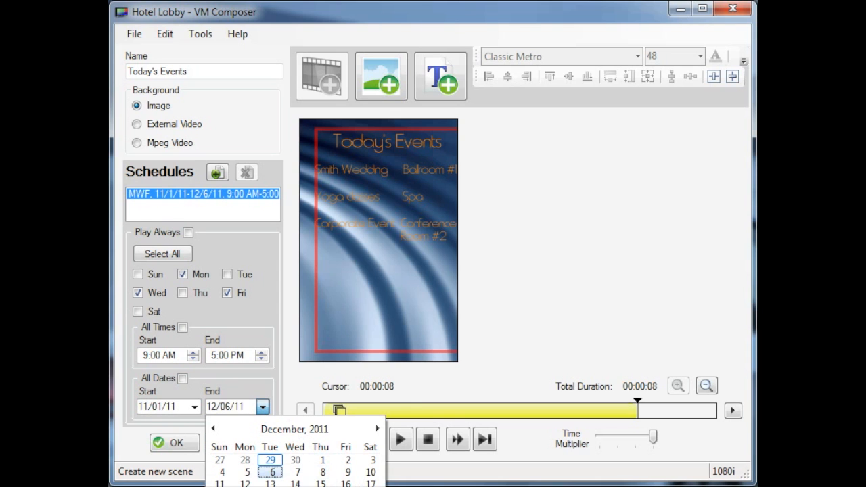
{"action": "left_click", "coordinate": [370, 486]}
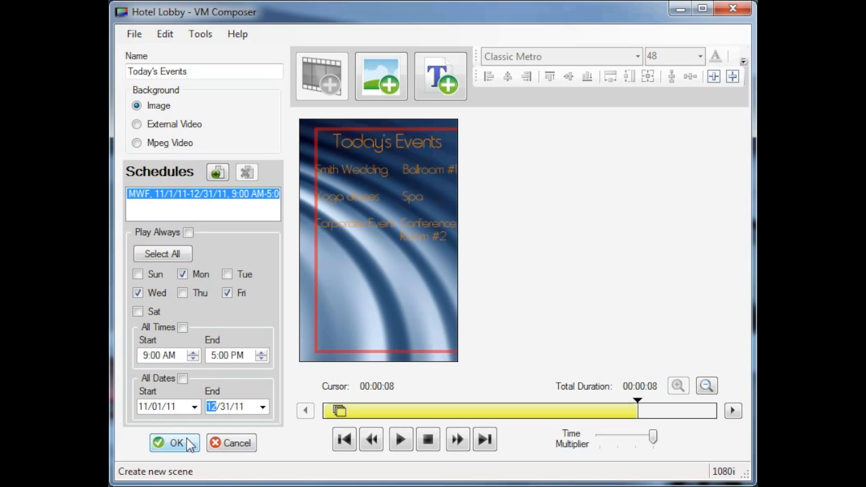
{"action": "left_click", "coordinate": [175, 442]}
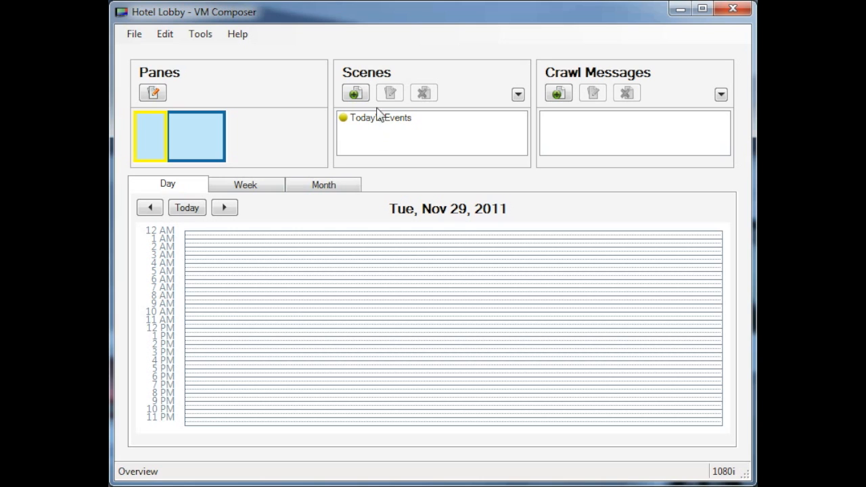
Select the Today's Events scene in the project overview and save the Hotel Lobby project.
{"action": "left_click", "coordinate": [354, 121]}
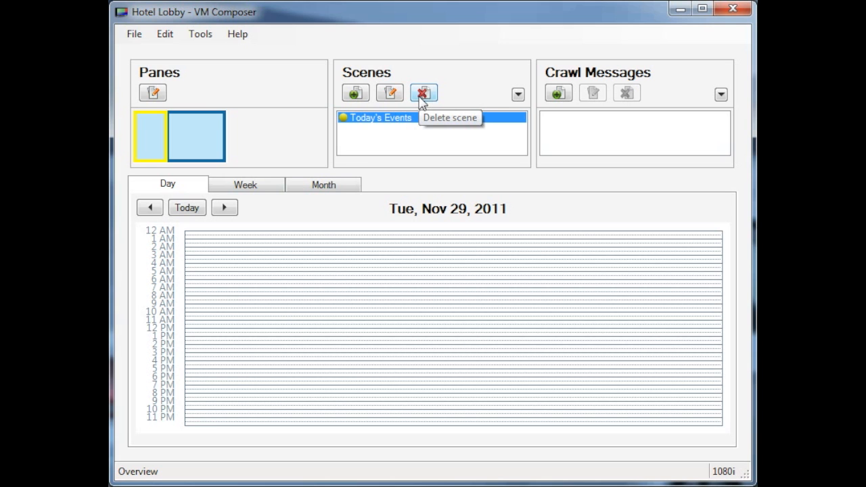
{"action": "left_click", "coordinate": [135, 35]}
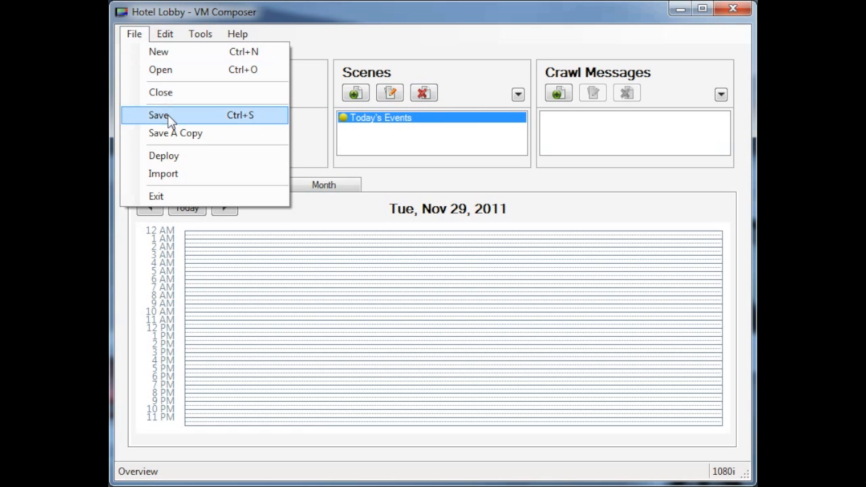